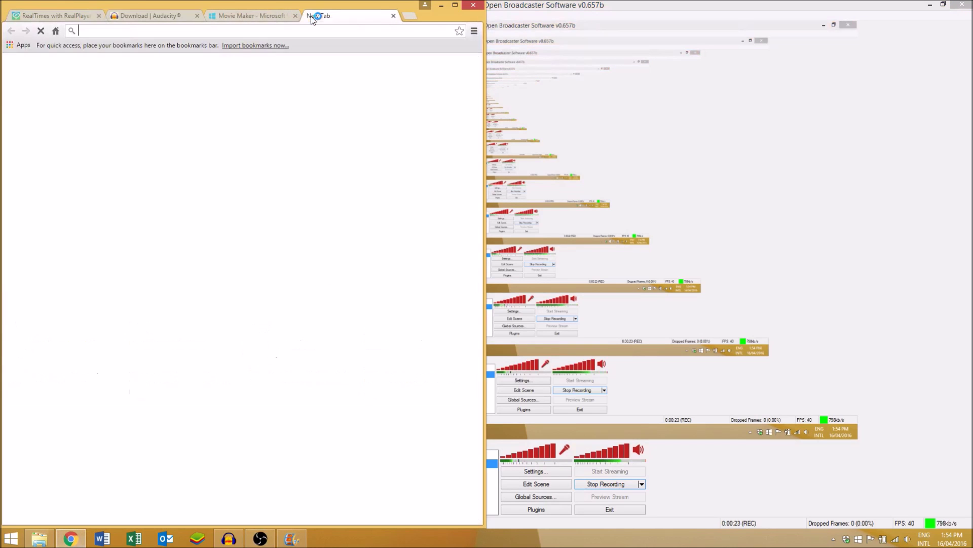
type("obs")
- Search for obs and start the OBS Classic Windows 7/8/10 installer download
key("Return")
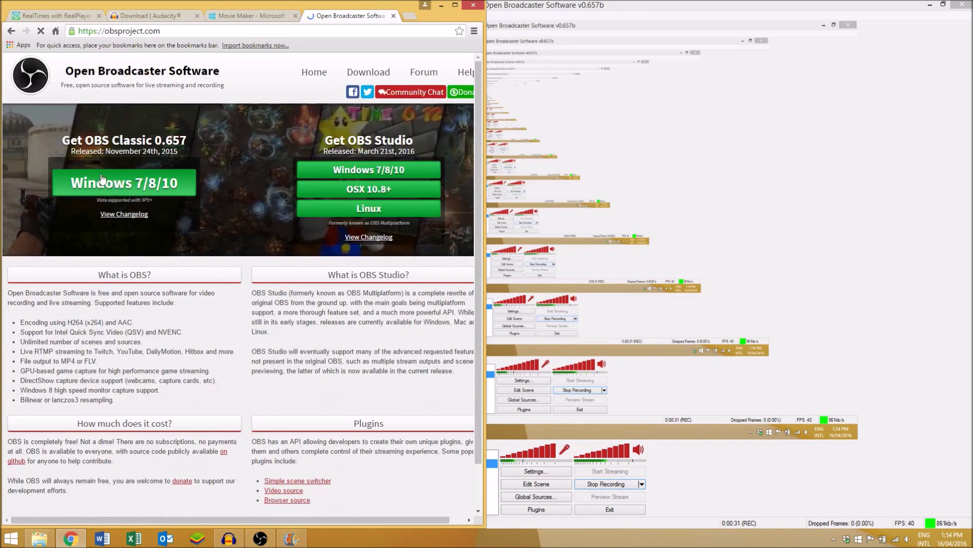
left_click(156, 183)
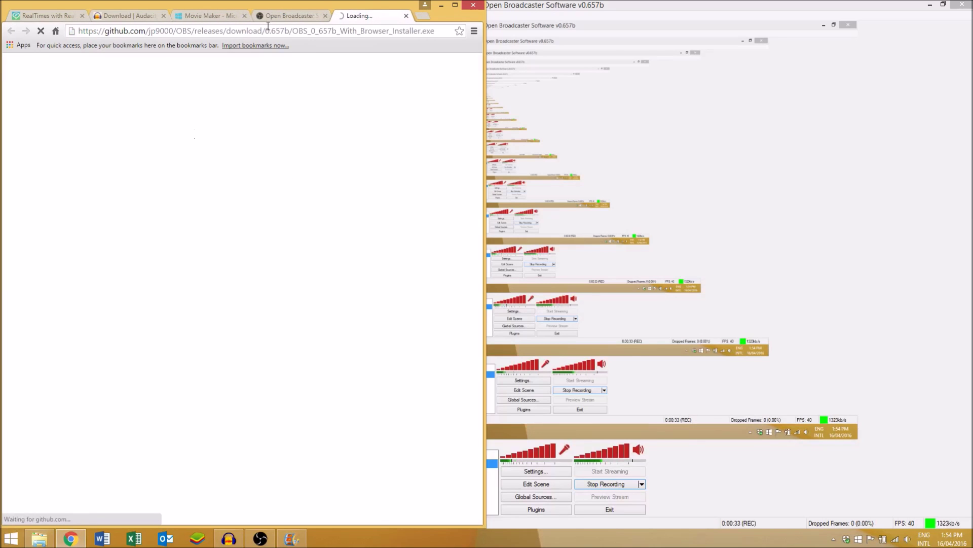
left_click(282, 10)
left_click(345, 11)
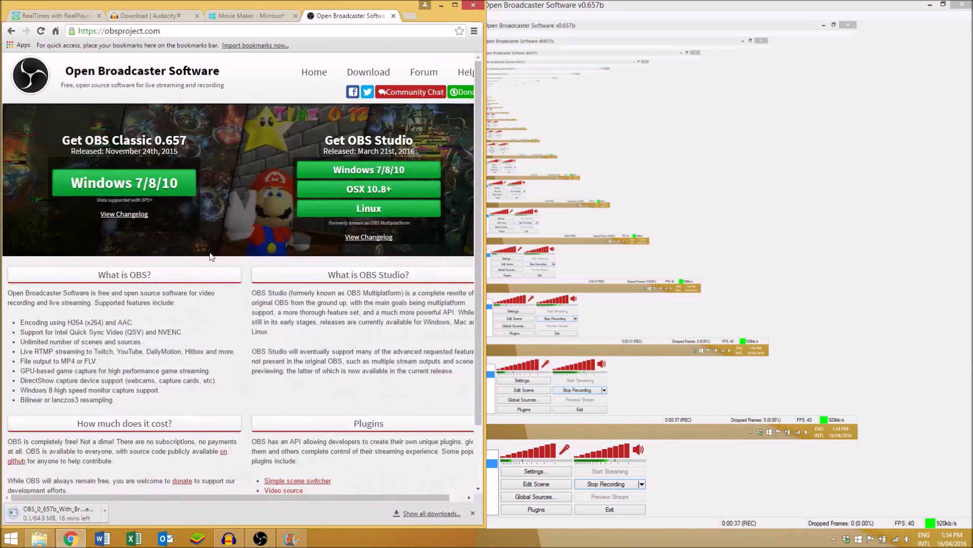
- Cancel the OBS Classic download and close the OBS homepage and blank tab
left_click(106, 507)
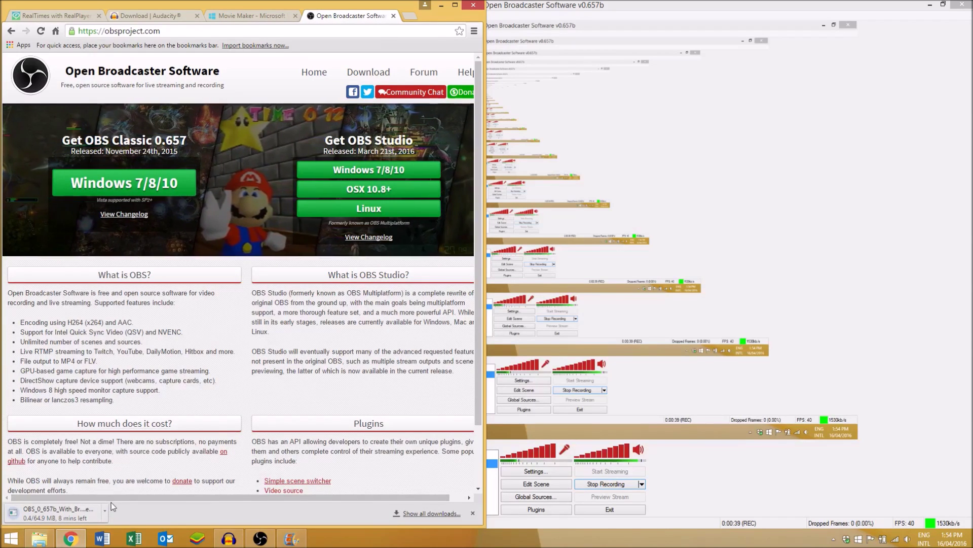
left_click(111, 502)
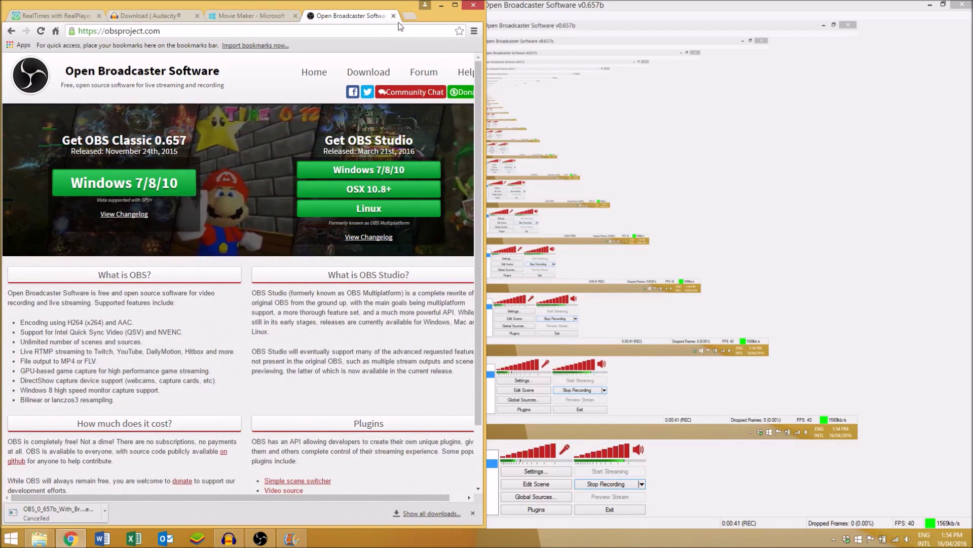
middle_click(319, 15)
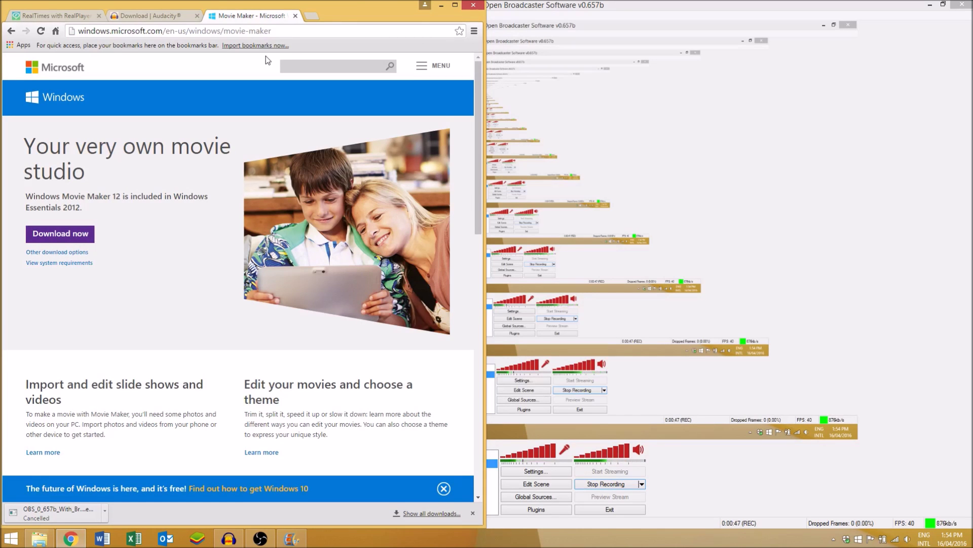
left_click(311, 16)
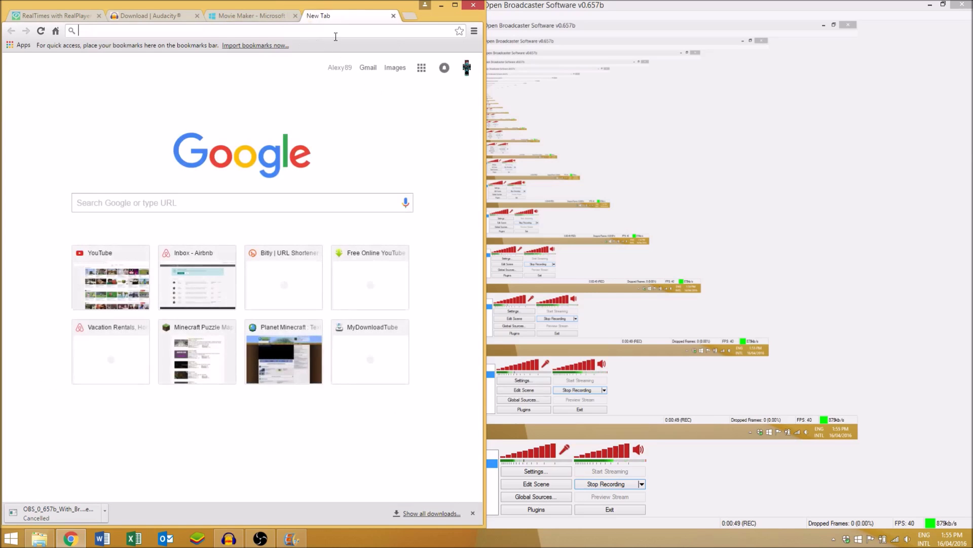
left_click(394, 17)
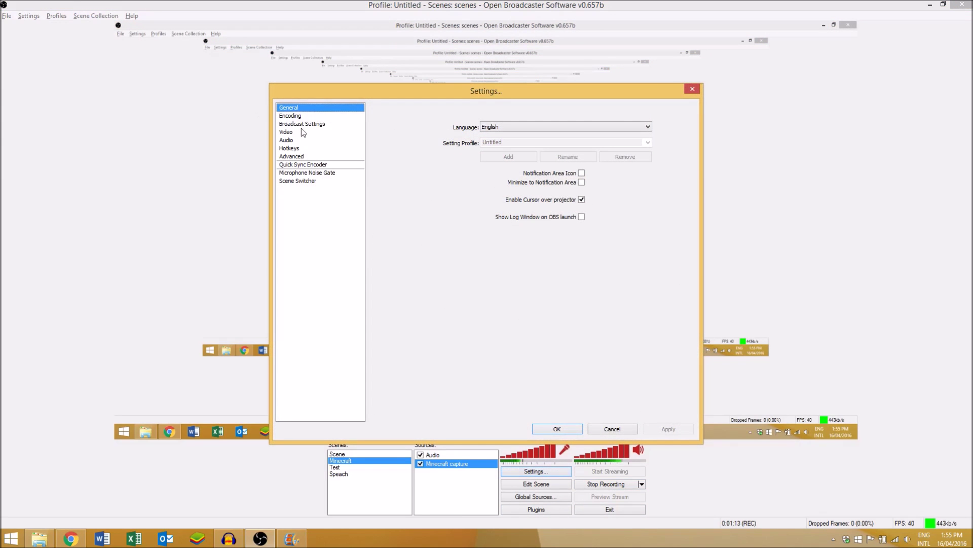
- Point the OBS recording file path at the OBS Videos folder and apply the settings
left_click(302, 124)
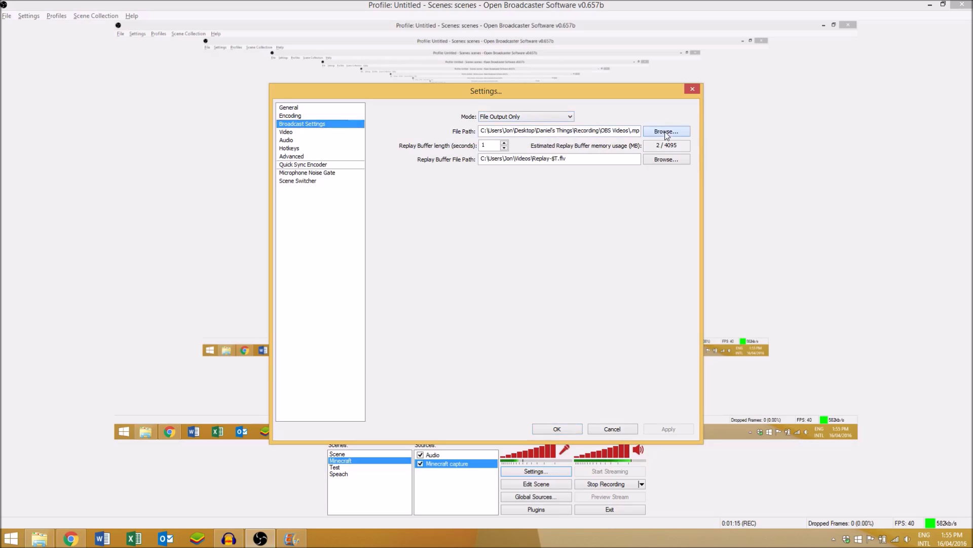
left_click(666, 132)
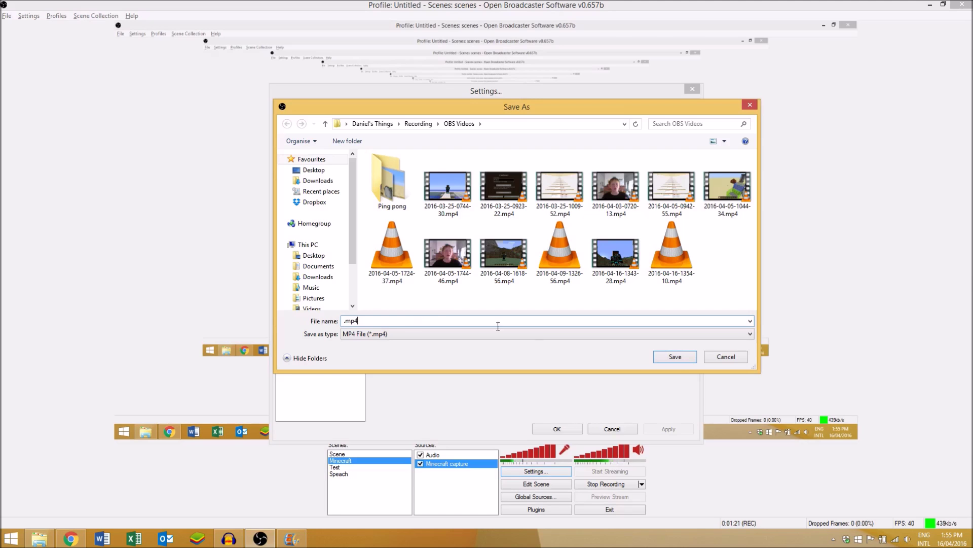
left_click(675, 356)
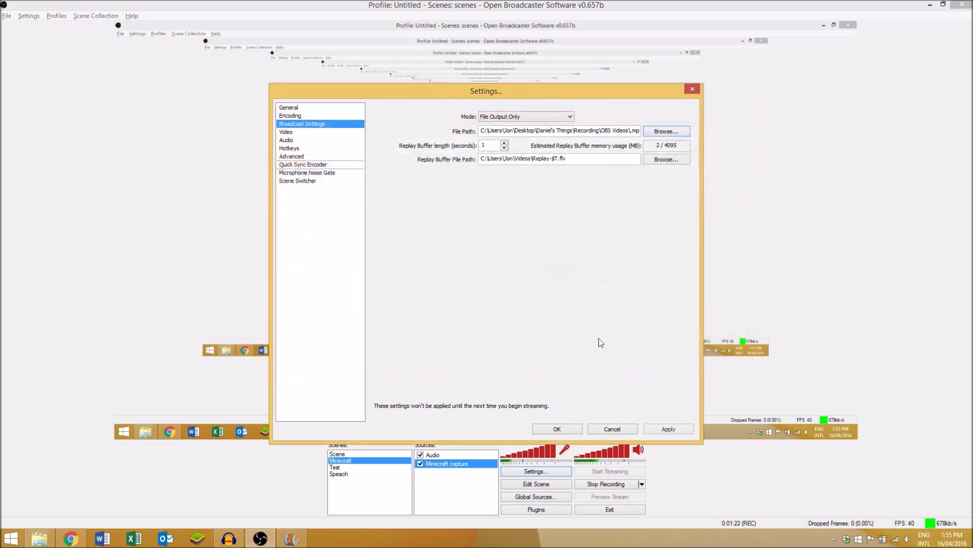
left_click(575, 433)
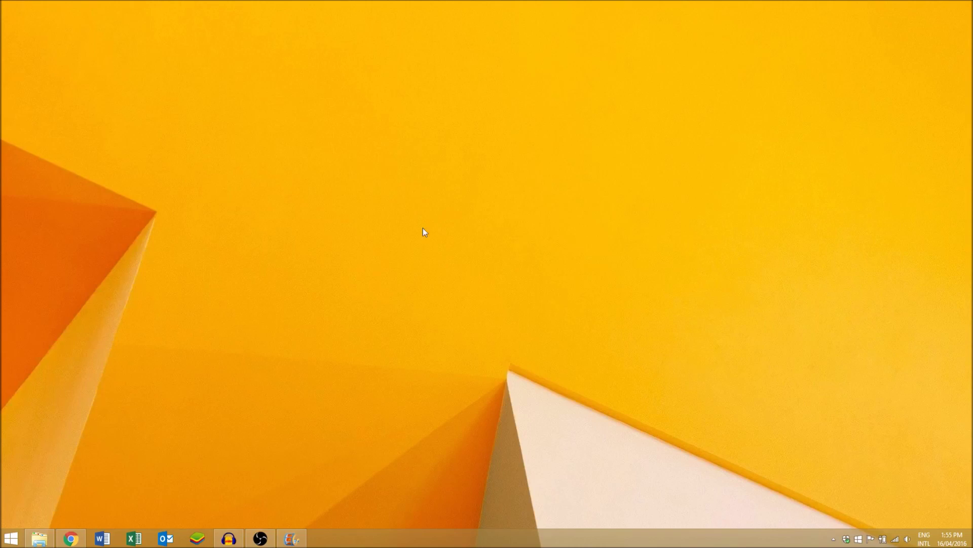
- Switch to Windows Movie Maker with Alt+Tab and maximize its window
key("alt+Tab")
key("alt+Tab")
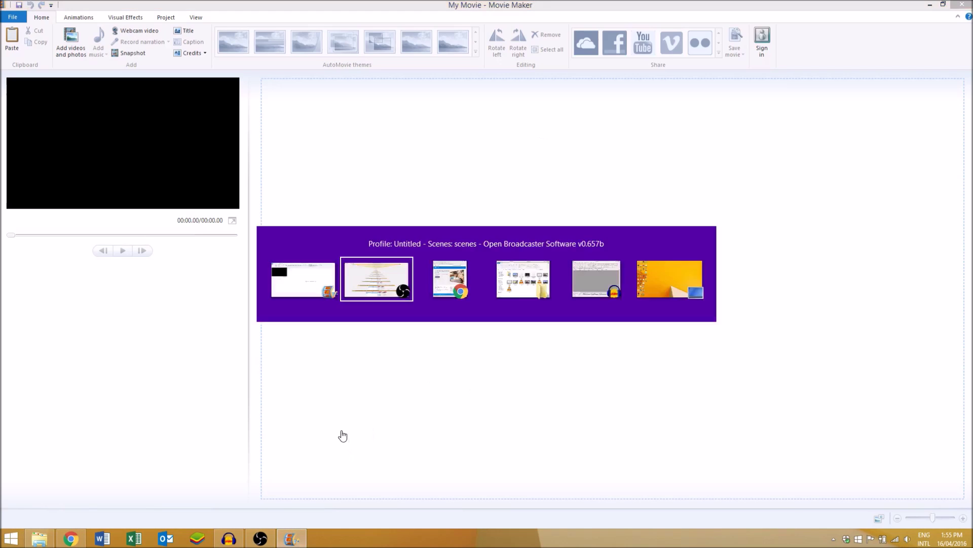
key("alt+Tab")
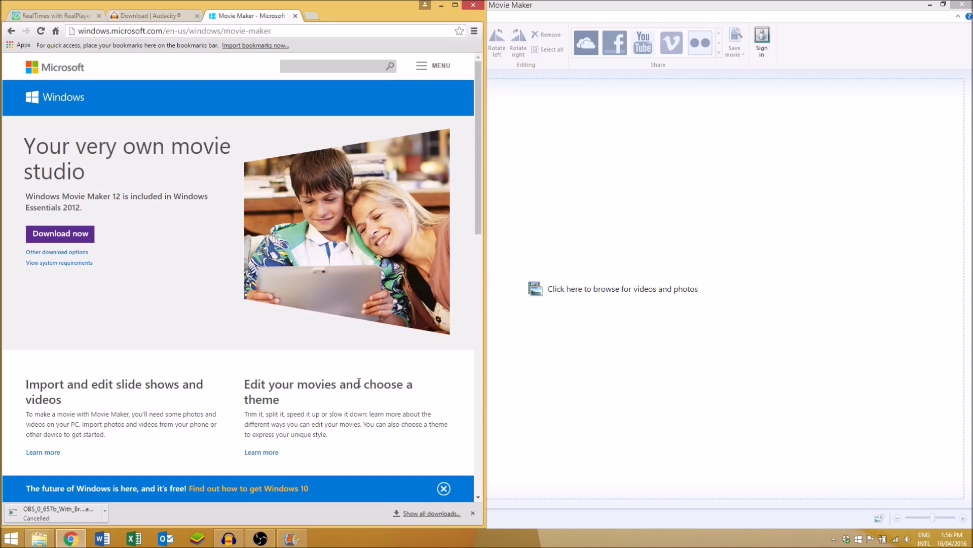
double_click(574, 5)
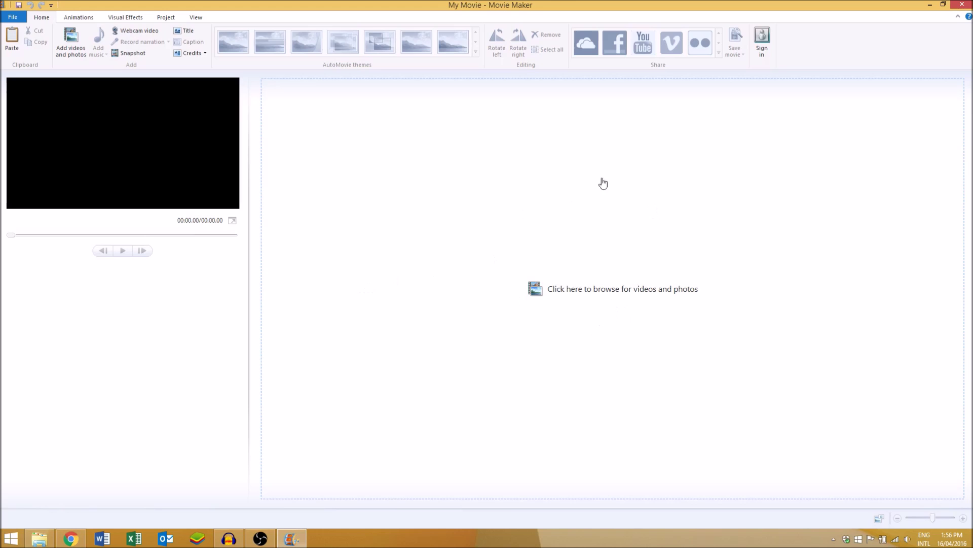
left_click(576, 312)
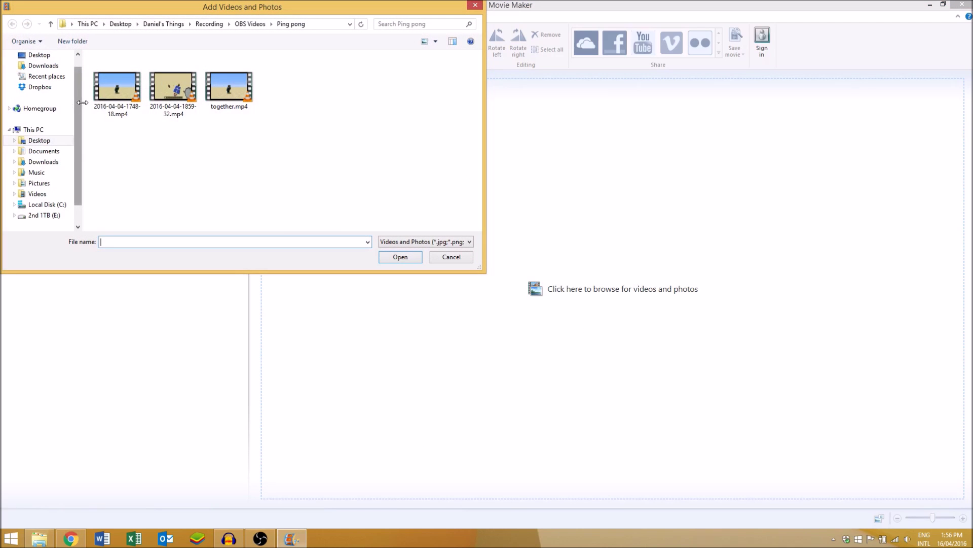
left_click(261, 25)
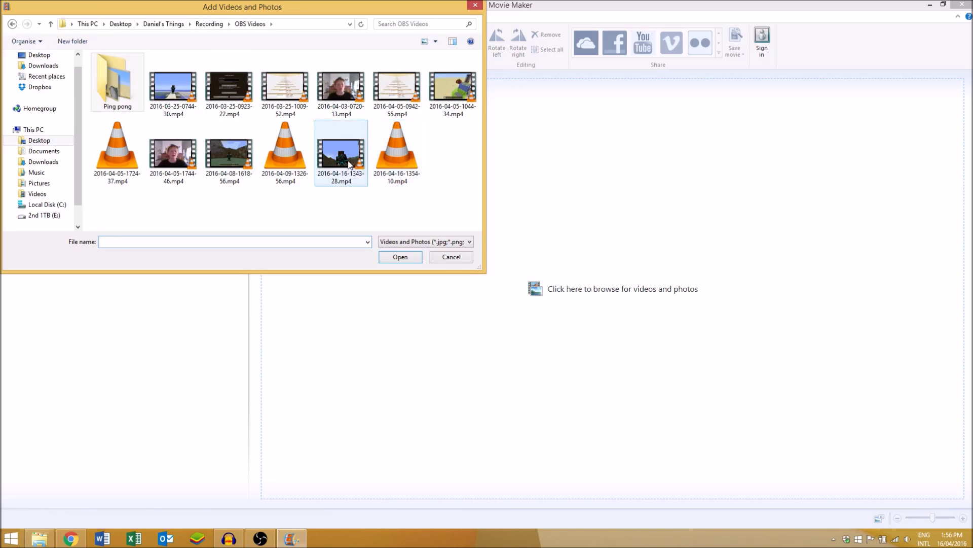
left_click(395, 157)
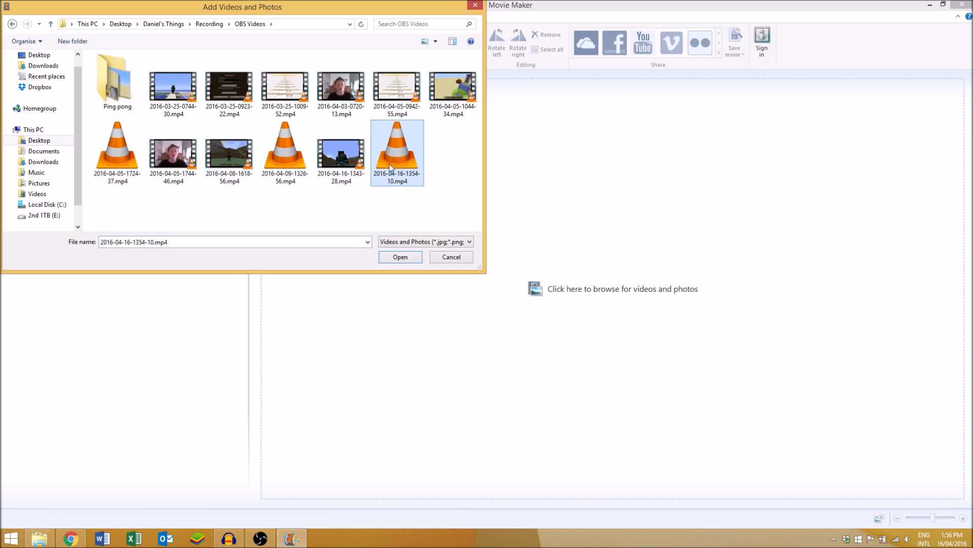
left_click(340, 161)
double_click(339, 161)
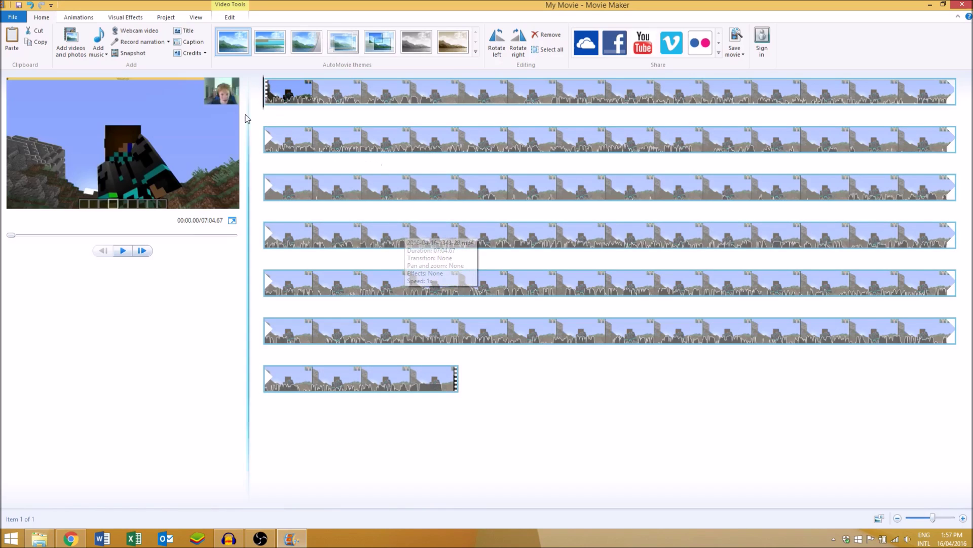
- Play and pause the Minecraft clip preview a few times, adjusting system volume
left_click(122, 251)
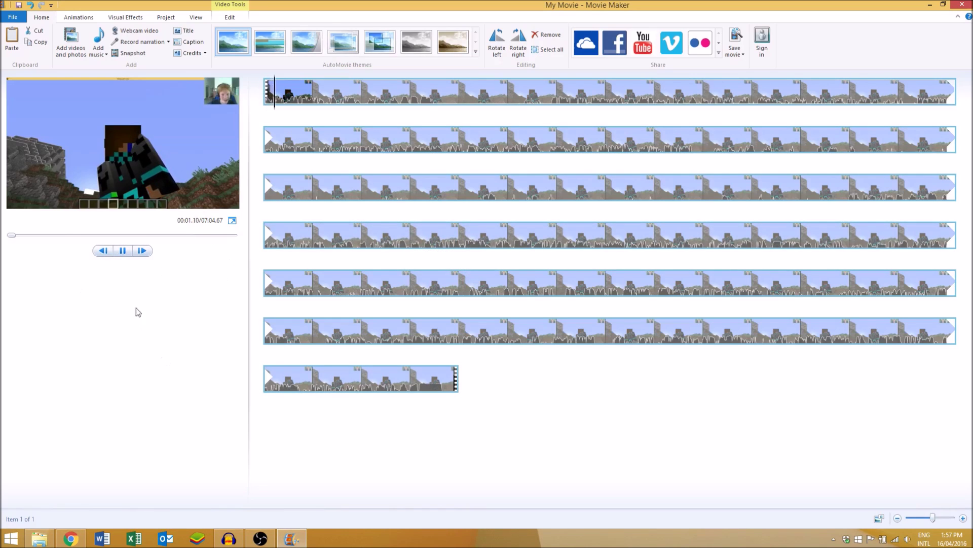
left_click(122, 251)
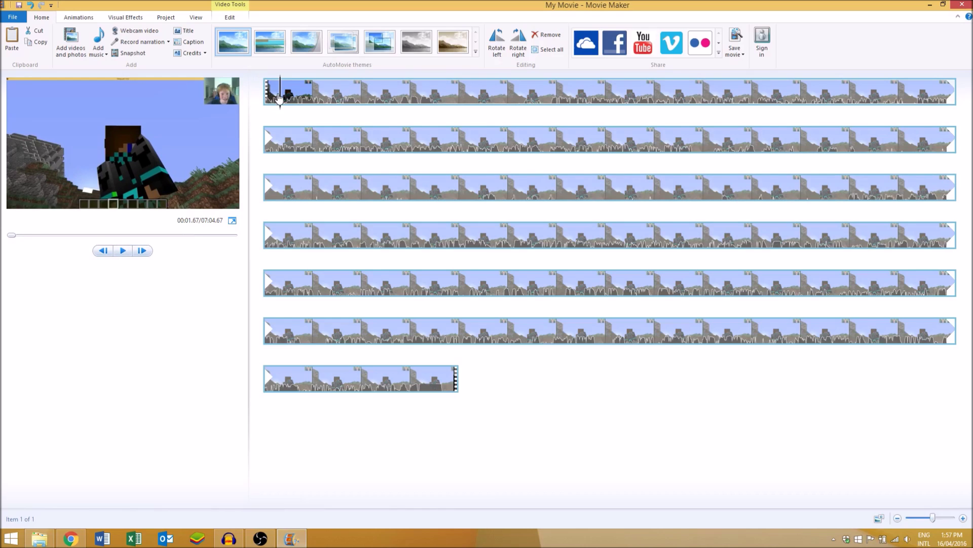
left_click(121, 252)
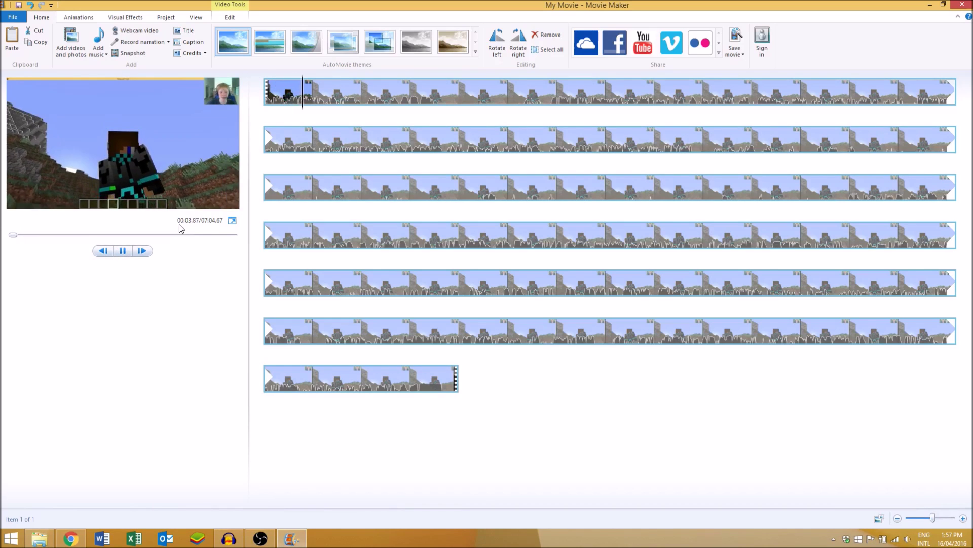
left_click(148, 251)
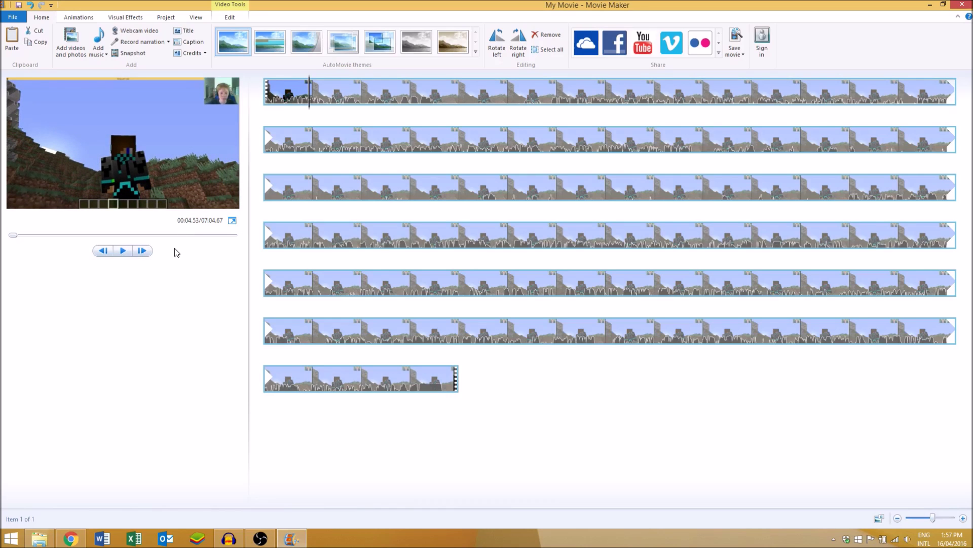
key("XF86AudioLowerVolume")
key("XF86AudioLowerVolume")
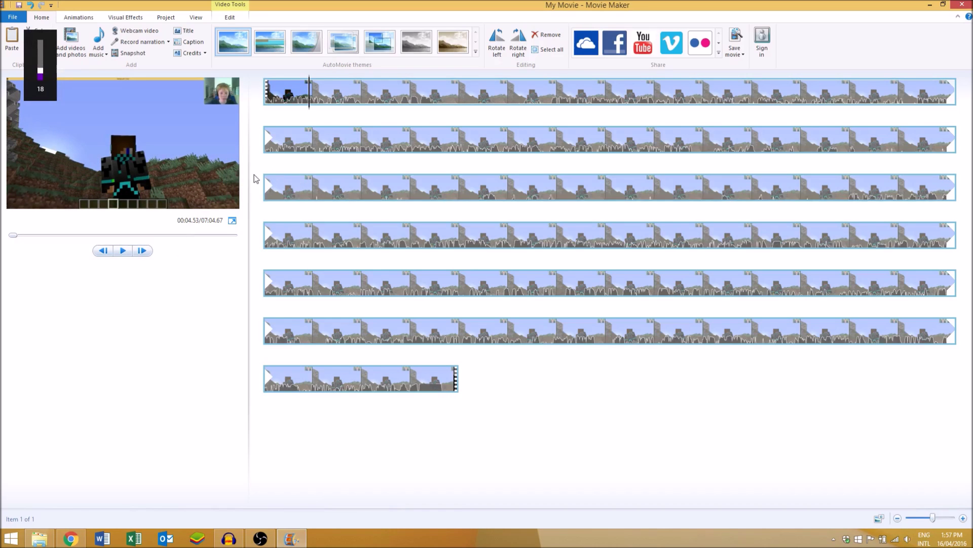
- Scrub playback to about 18 seconds and set the playhead at 00:17.67
mouse_move(310, 102)
left_mouse_down()
mouse_move(434, 111)
mouse_move(362, 121)
left_mouse_up()
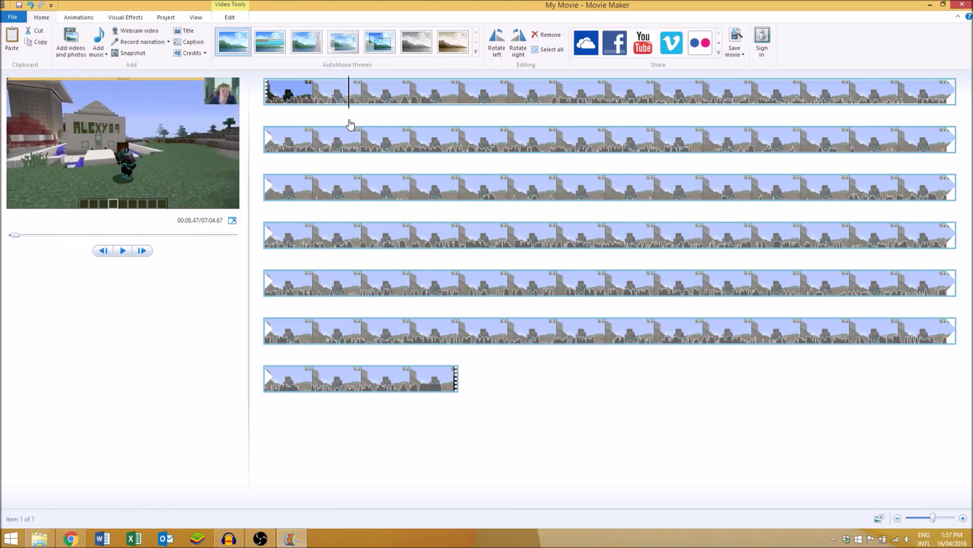
key("space")
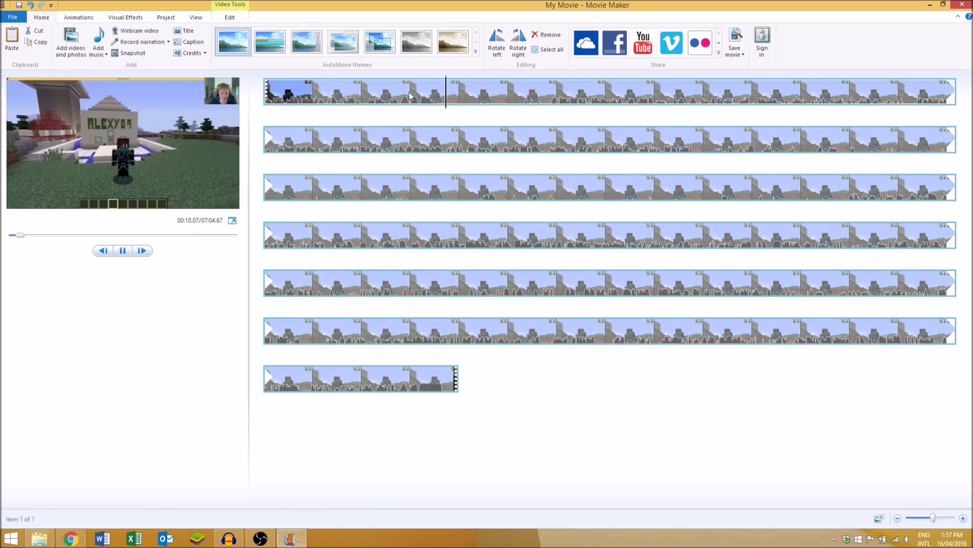
key("space")
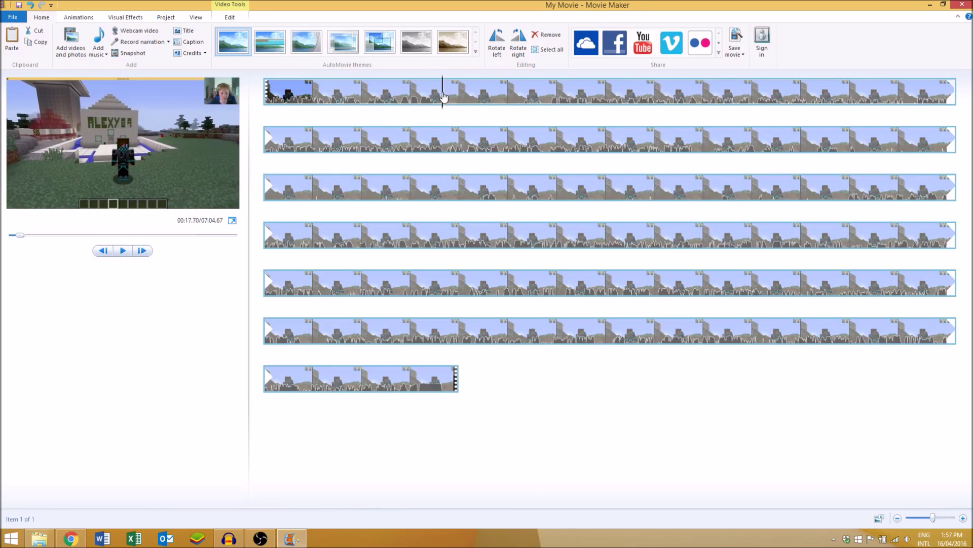
left_click(443, 100)
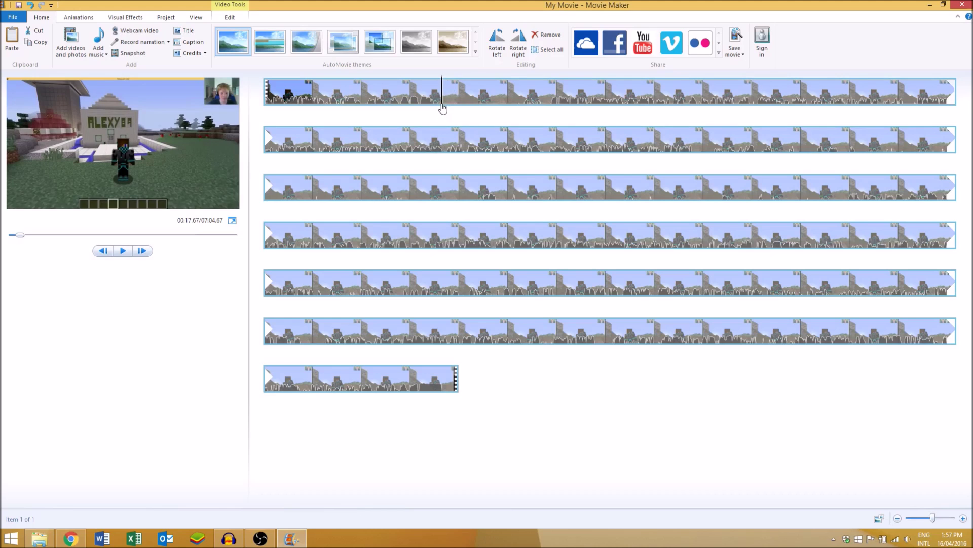
right_click(444, 108)
- Split the clip at 00:17.67 and preview from the start to the next cut point
left_click(466, 203)
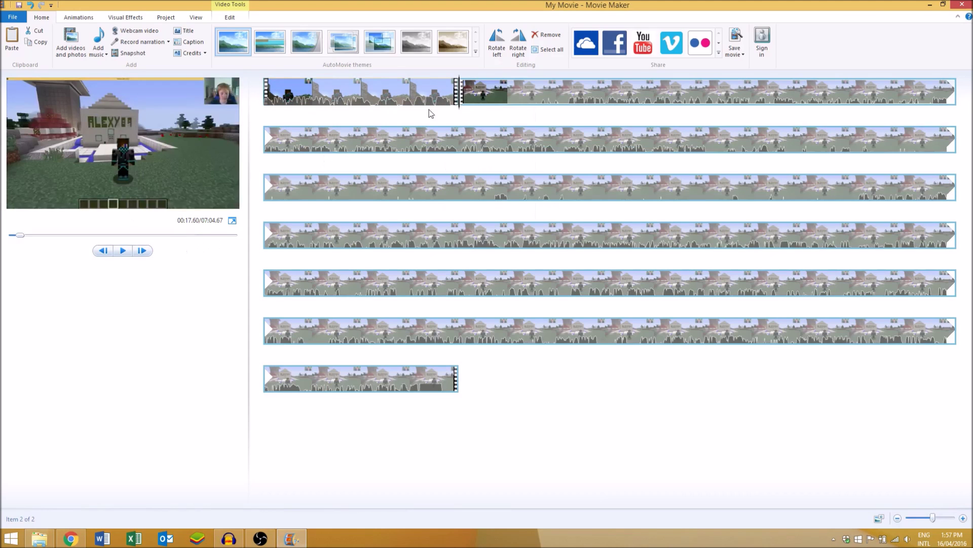
left_click(413, 99)
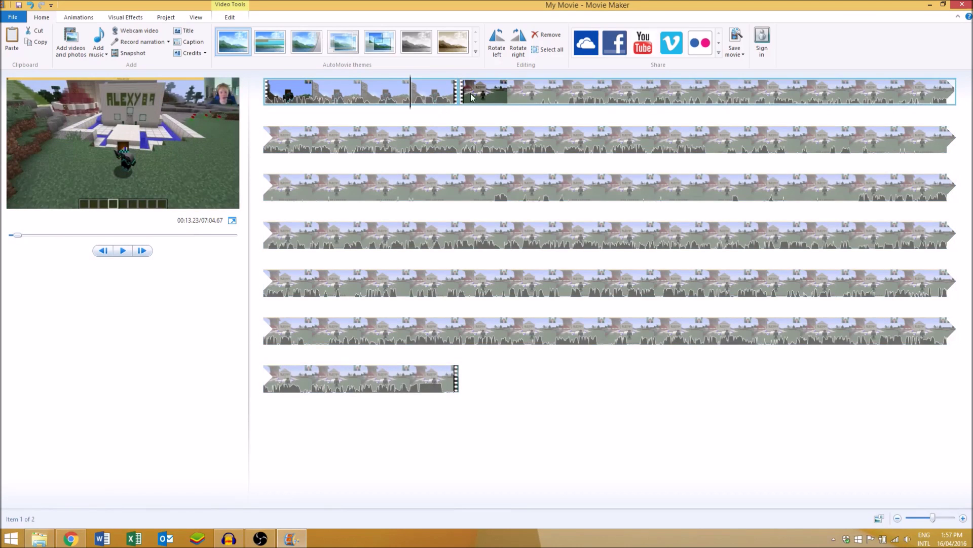
key("space")
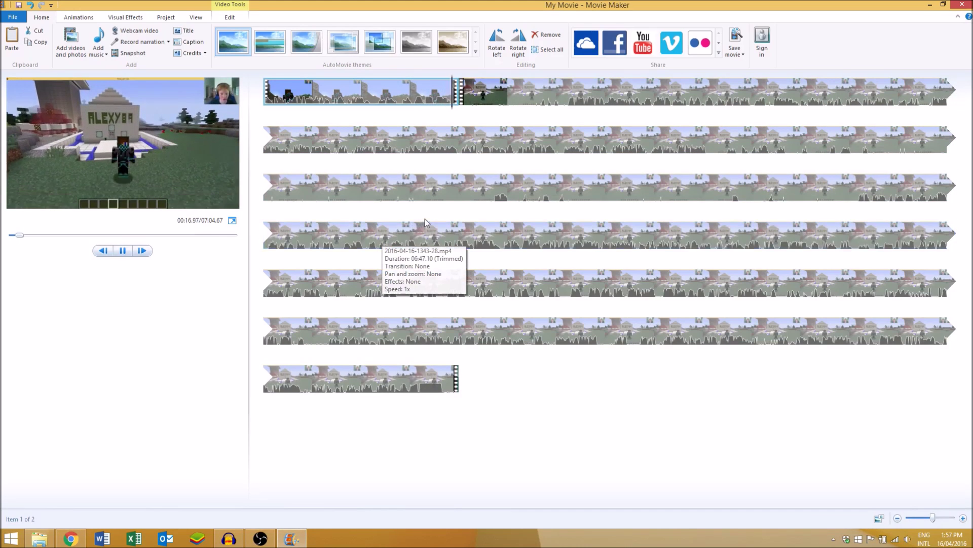
left_click(465, 93)
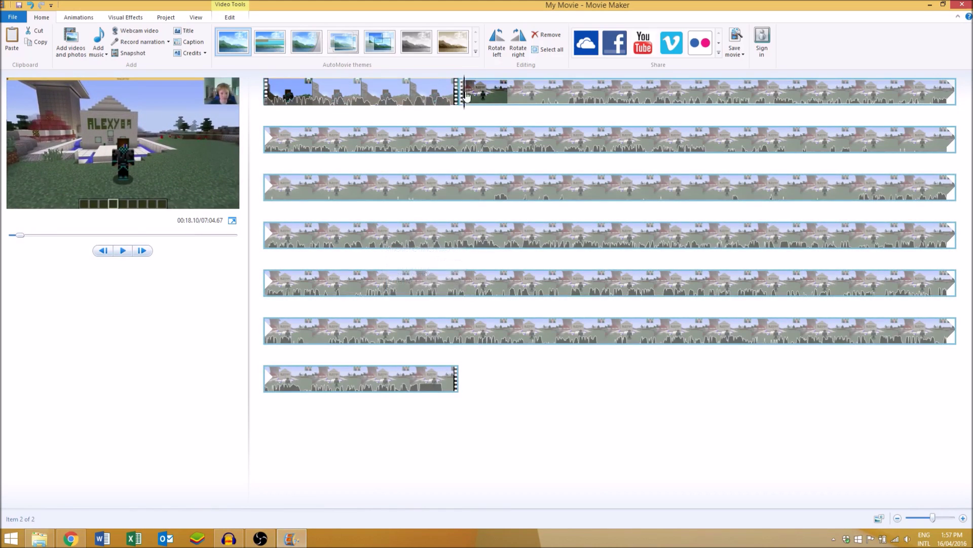
key("space")
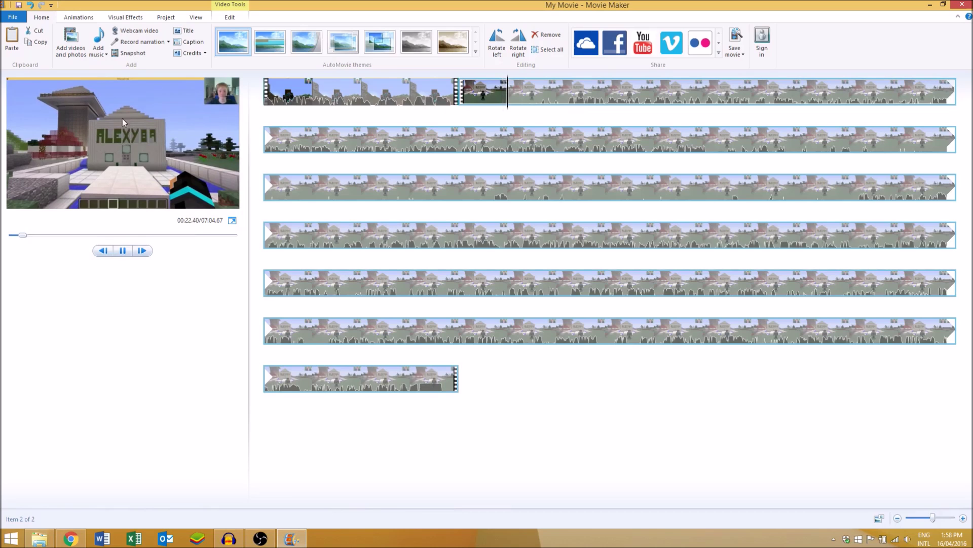
- Split the clip at the playhead and delete the unwanted ten-second piece
right_click(565, 99)
left_click(599, 191)
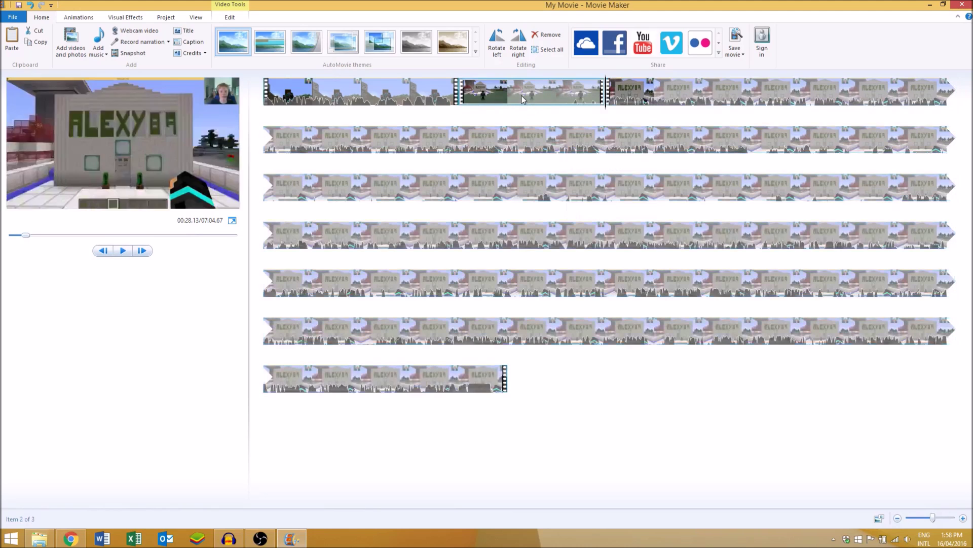
left_click(508, 100)
key("Delete")
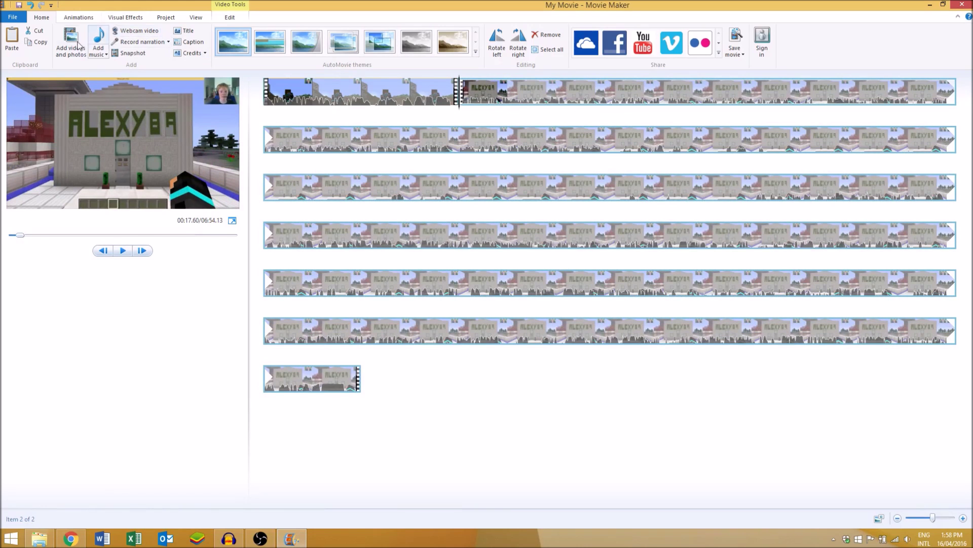
left_click(79, 46)
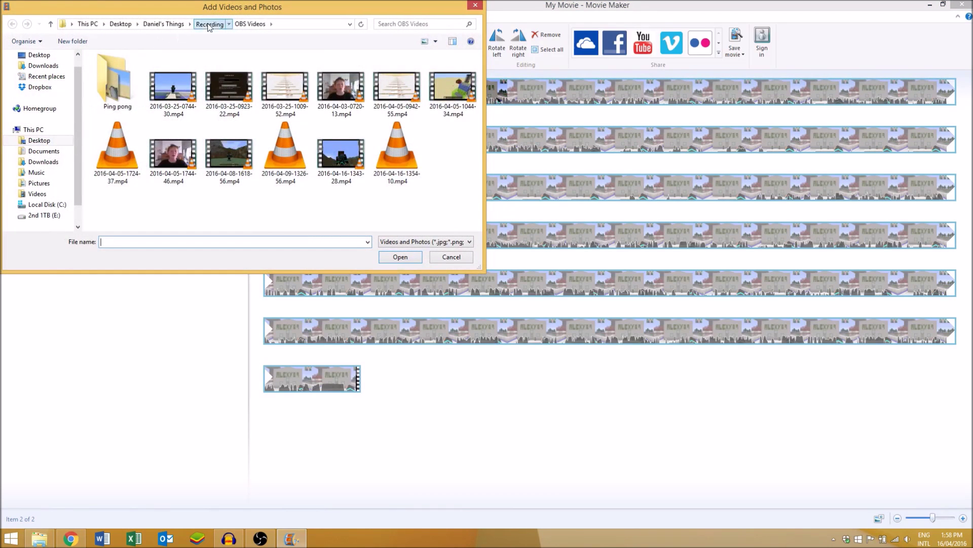
- Add Intro.mp4 from the Recording > Intro's folder
left_click(208, 25)
double_click(155, 125)
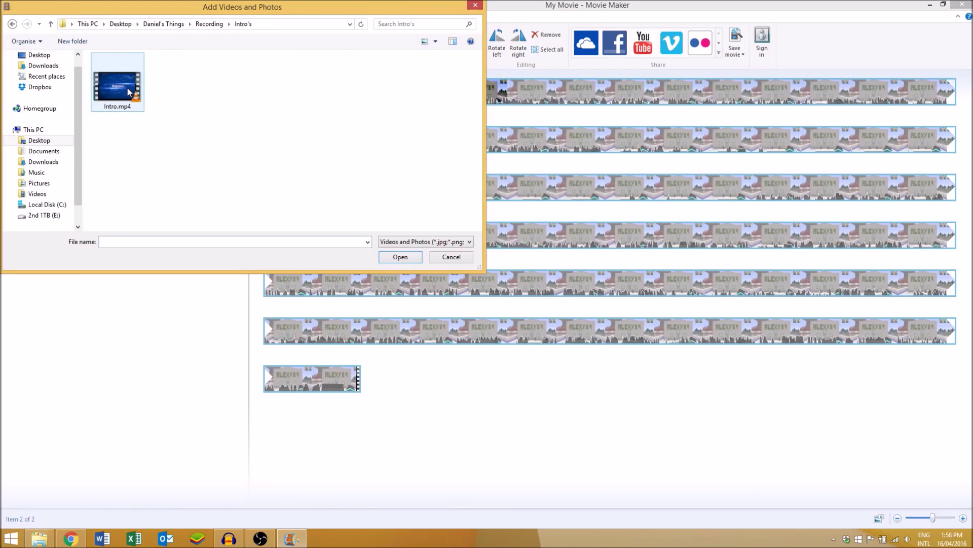
left_click_drag(126, 92, 573, 310)
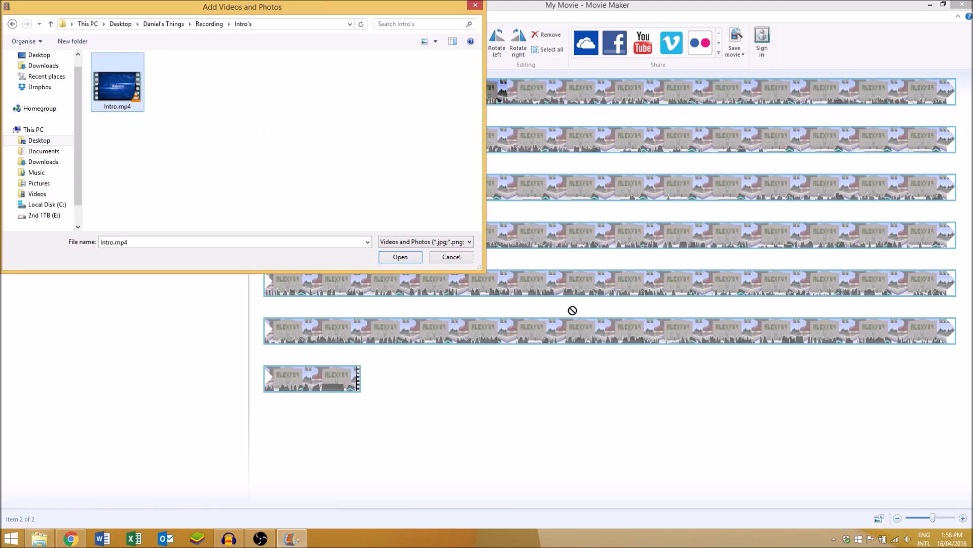
double_click(137, 103)
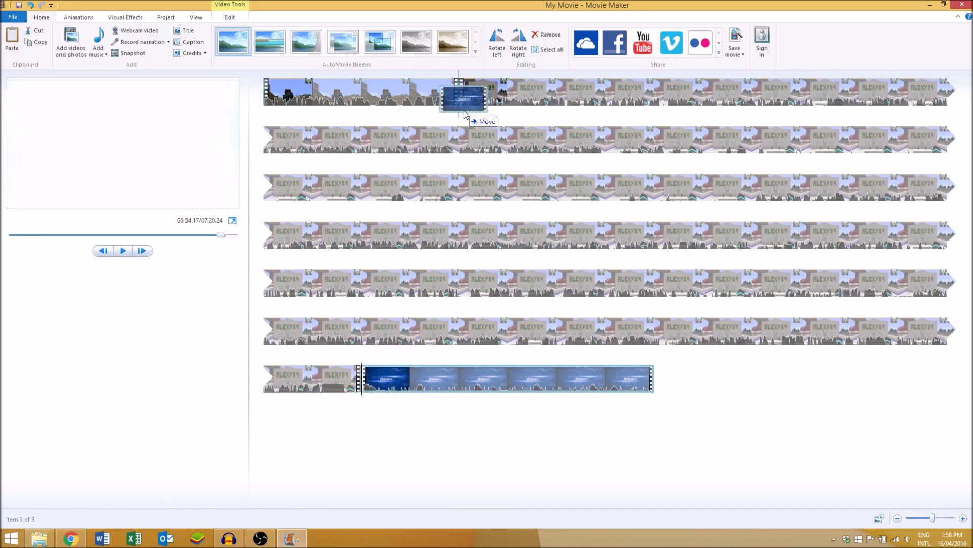
- Move the Intro clip to right after the first clip and preview it
left_click_drag(380, 381, 459, 95)
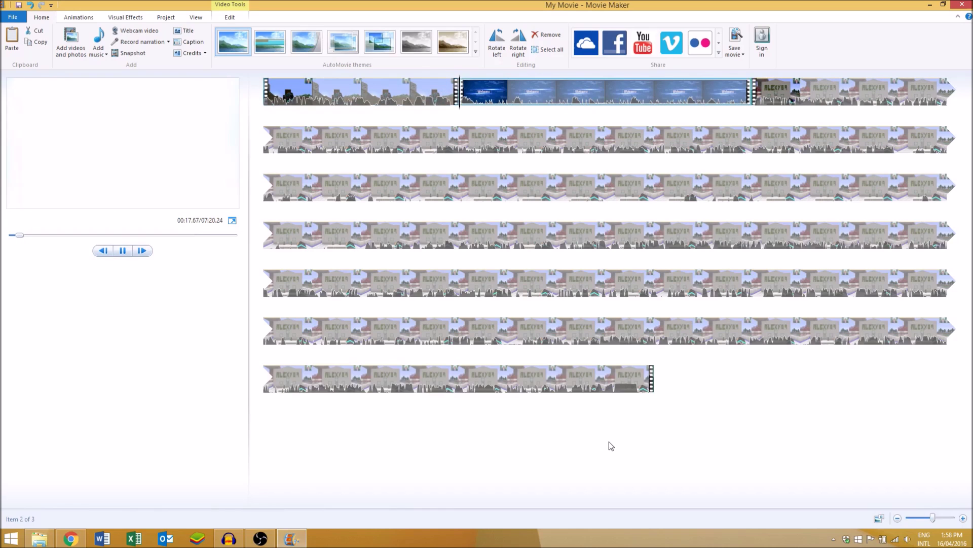
key("XF86AudioLowerVolume")
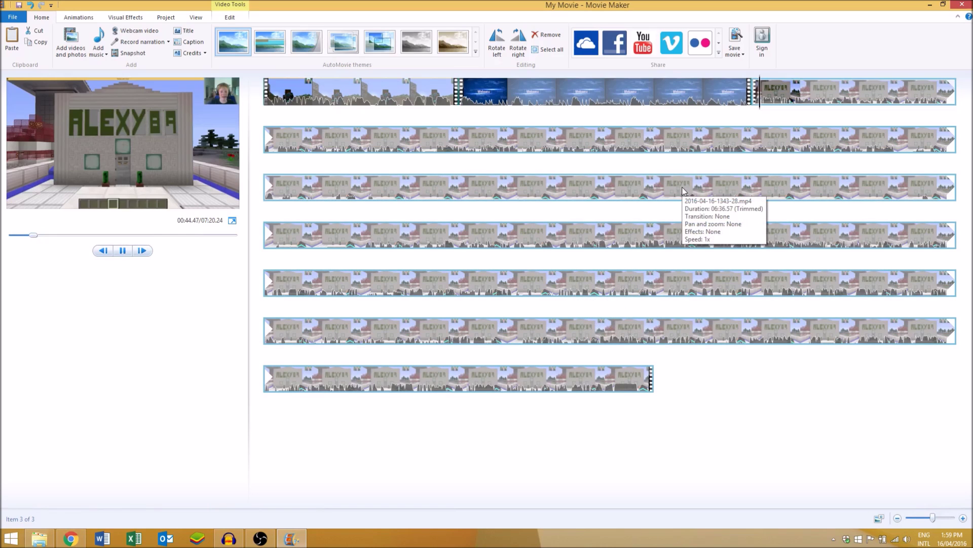
key("space")
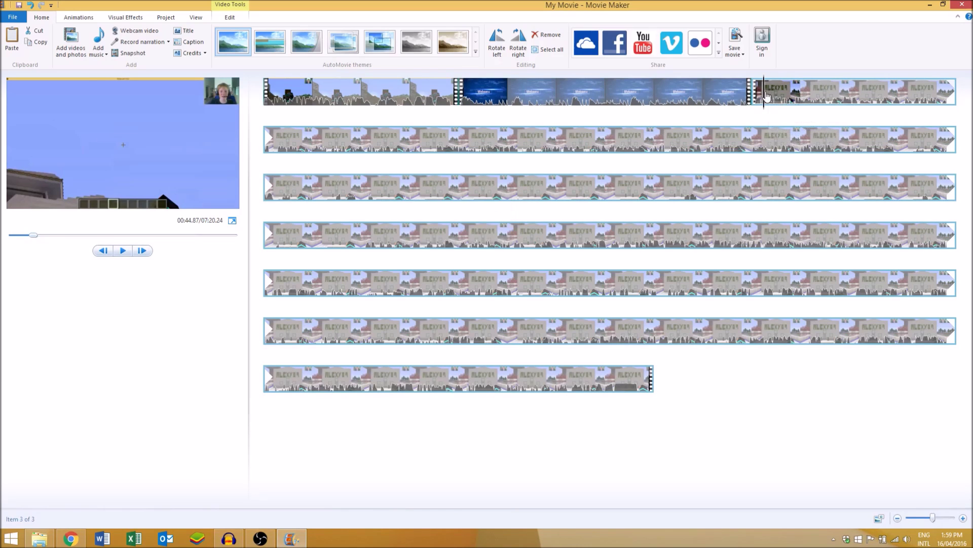
left_click(875, 105)
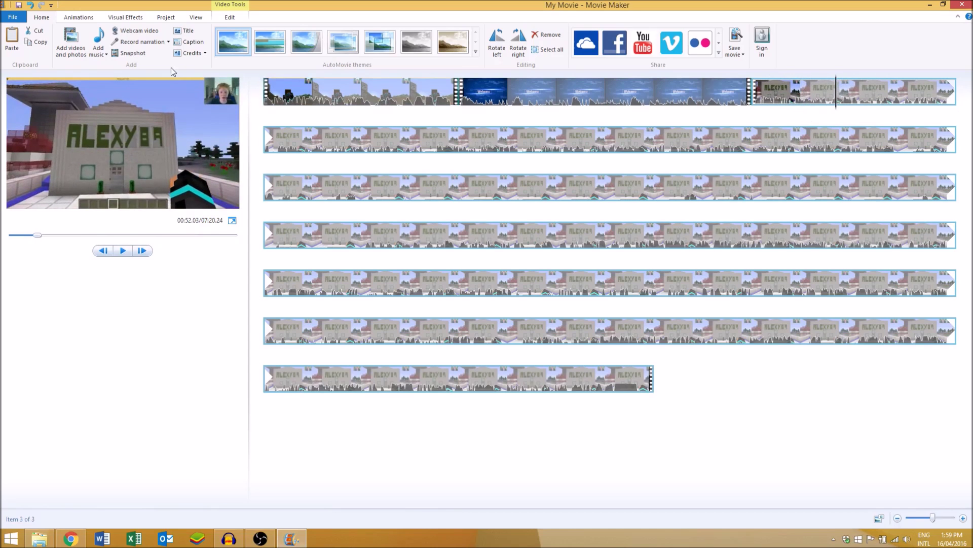
left_click(191, 54)
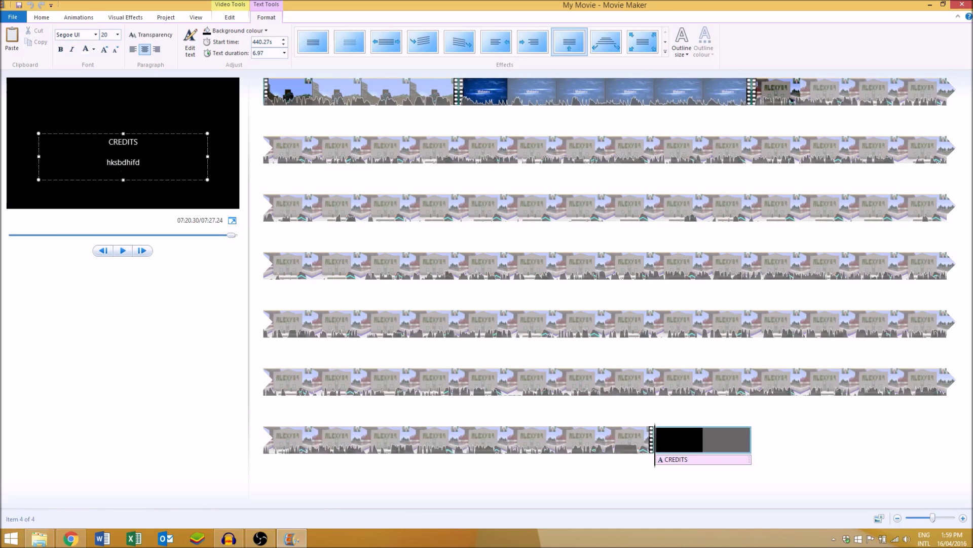
left_click(123, 251)
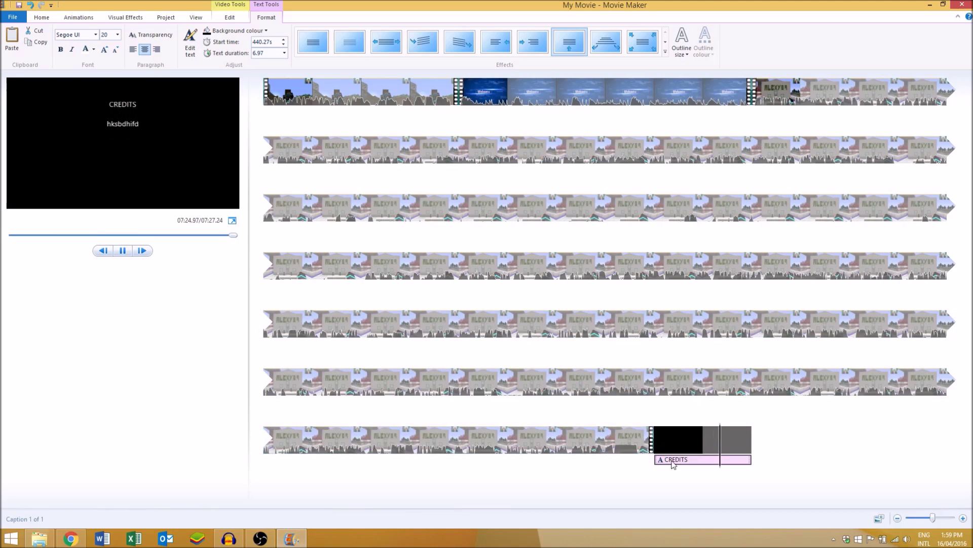
left_click(674, 442)
key("Delete")
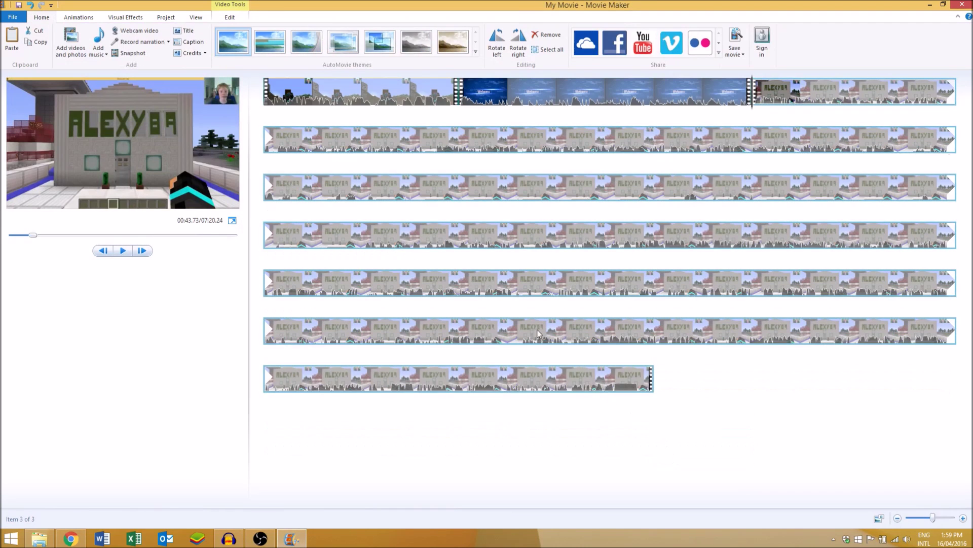
left_click(190, 42)
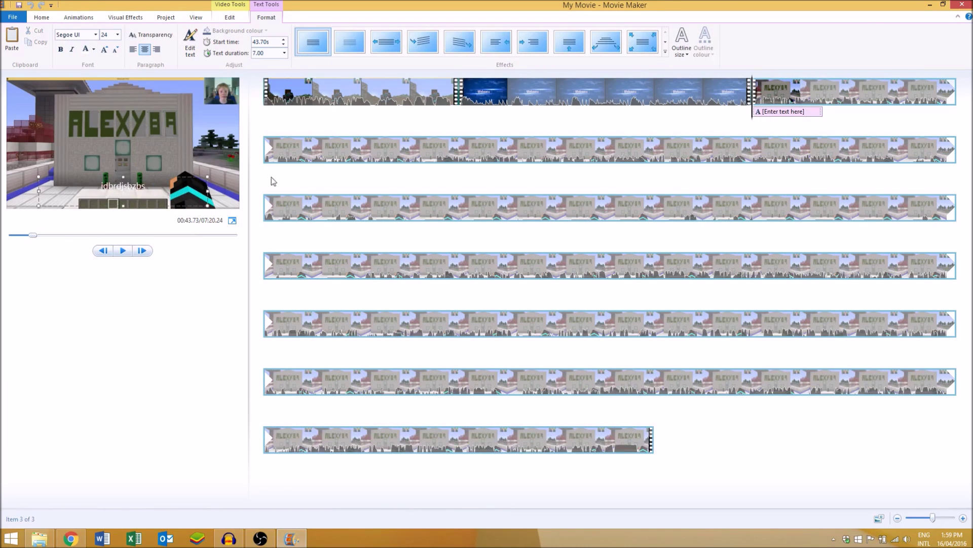
left_click(743, 92)
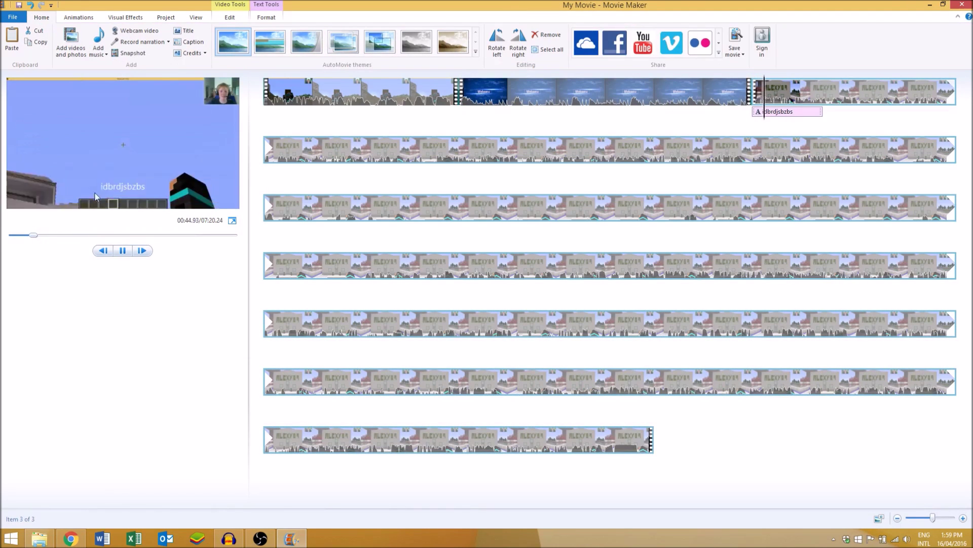
key("XF86AudioLowerVolume")
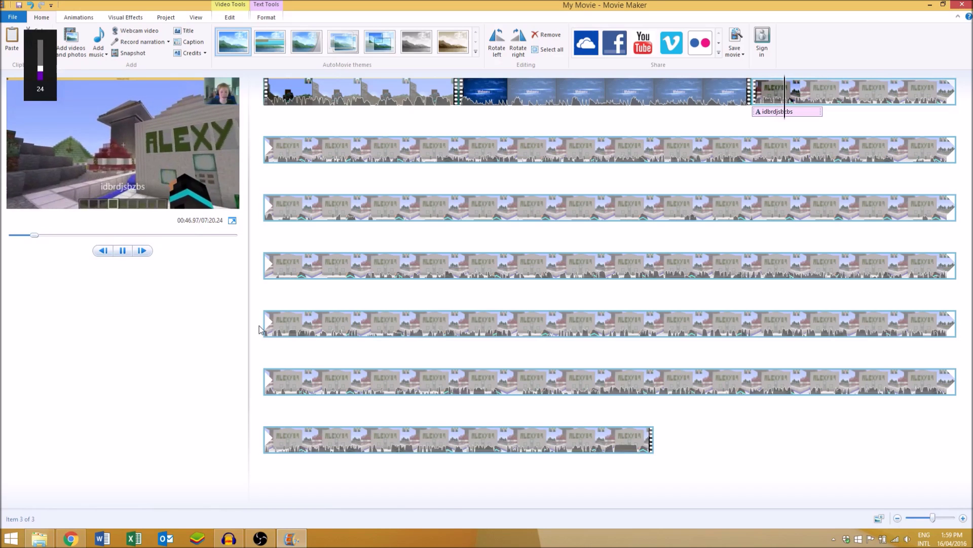
key("XF86AudioLowerVolume")
key("XF86AudioLowerVolume")
key("XF86AudioLowerVolume")
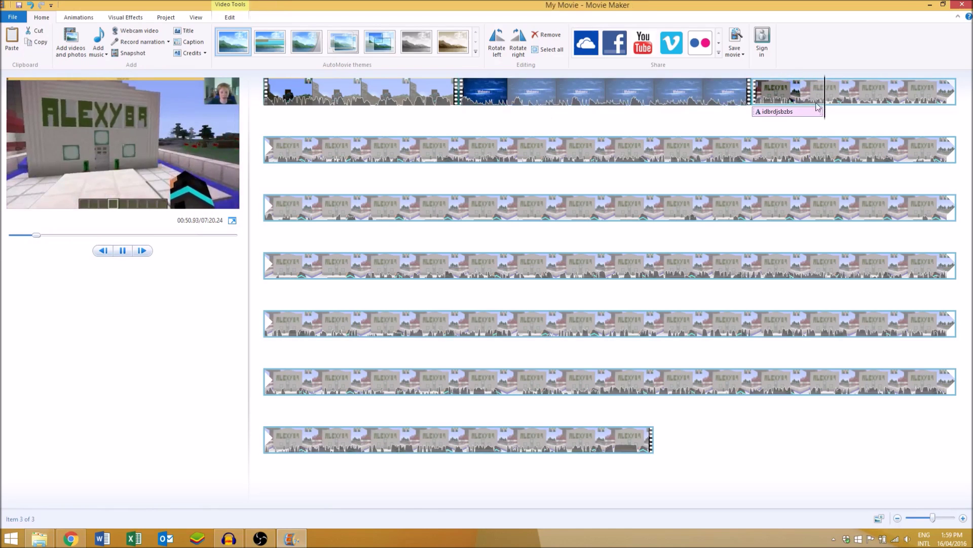
left_click(779, 113)
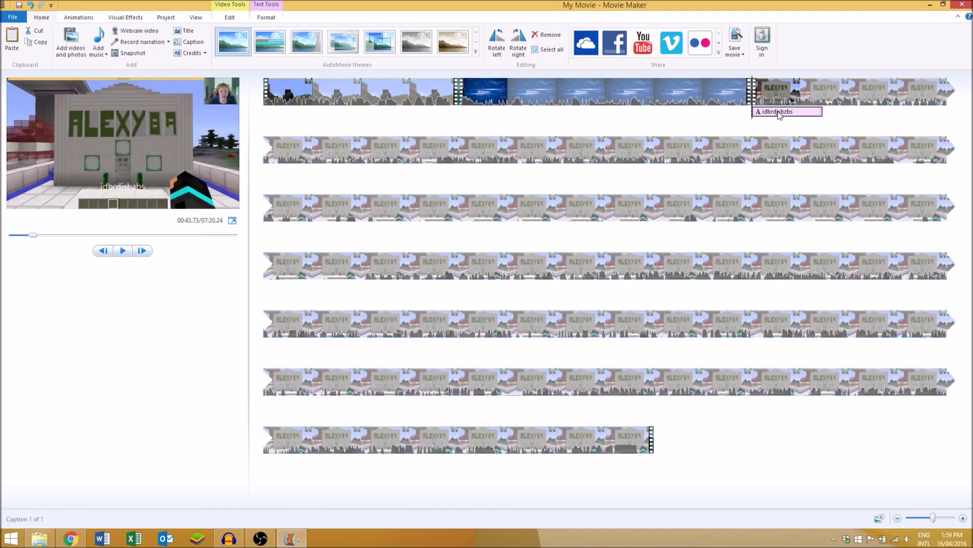
key("Delete")
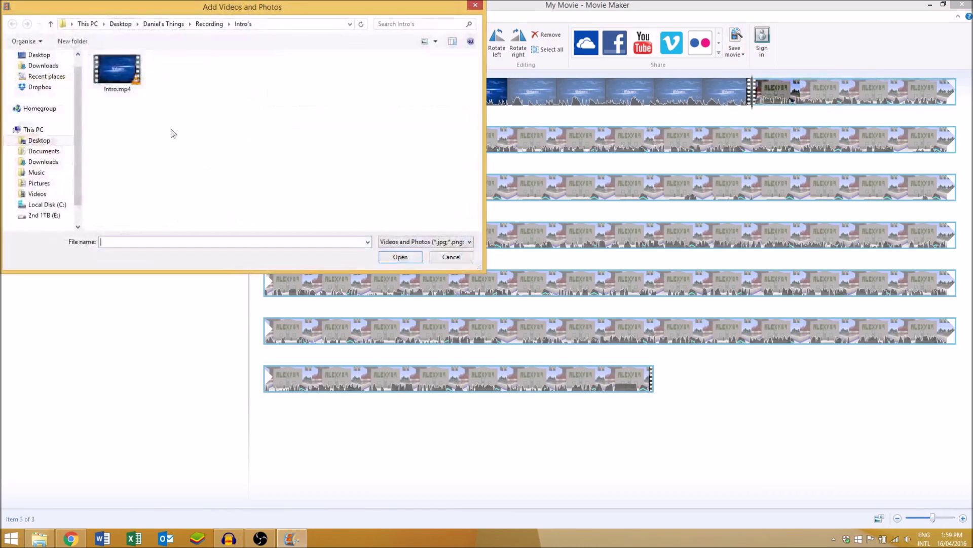
- Add Outro.mp4 from Recording > Outro's to the end of the movie
left_click(210, 24)
double_click(148, 158)
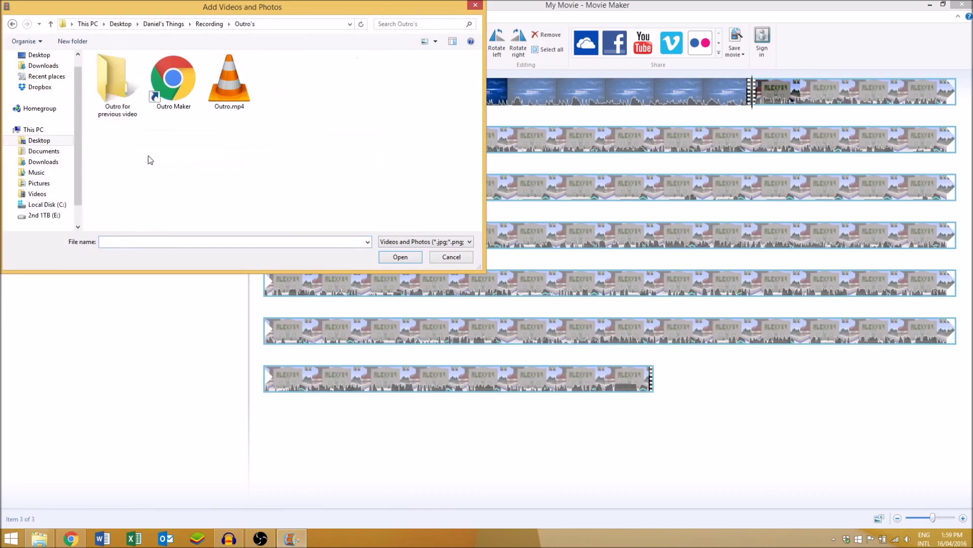
double_click(226, 91)
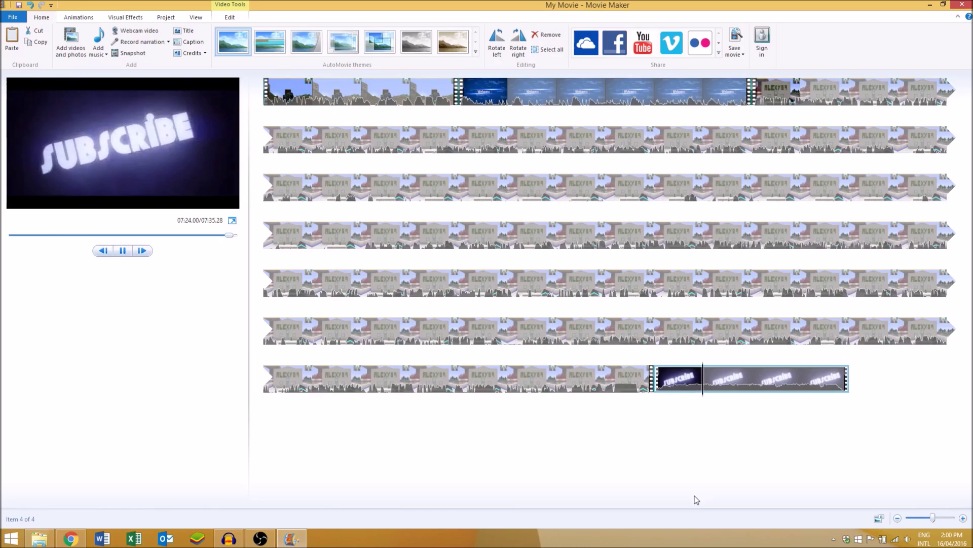
- Pause the preview and skim several points along the gameplay timeline
key("space")
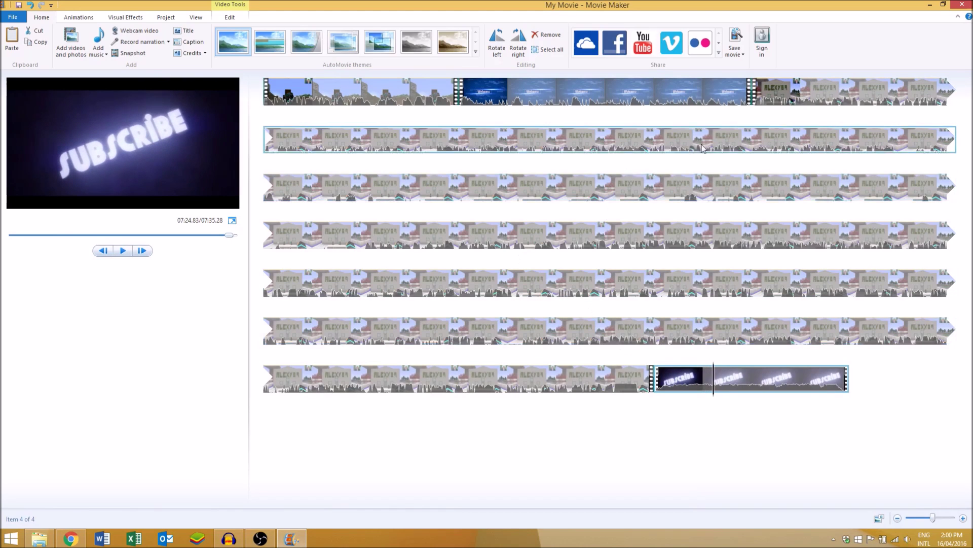
left_click(655, 139)
left_click(459, 187)
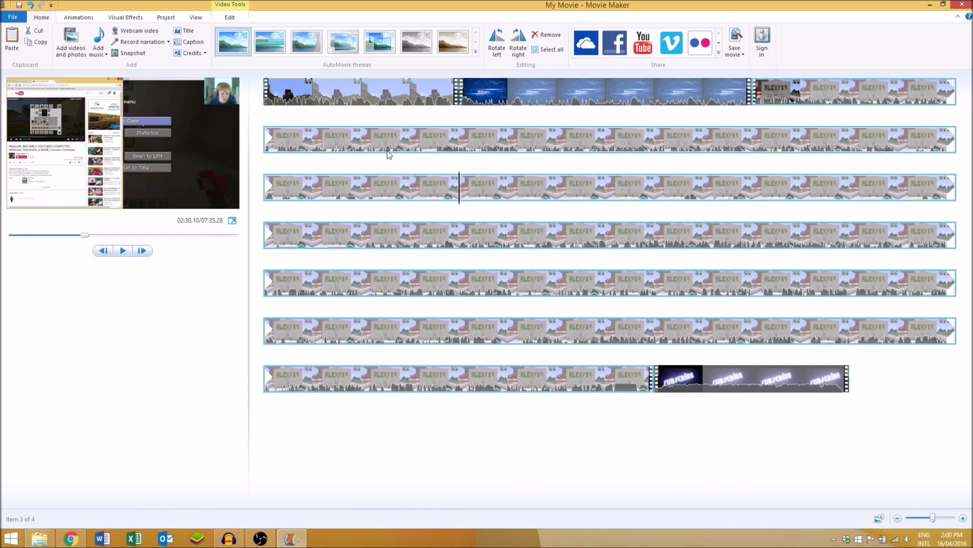
left_click(361, 139)
left_click(410, 217)
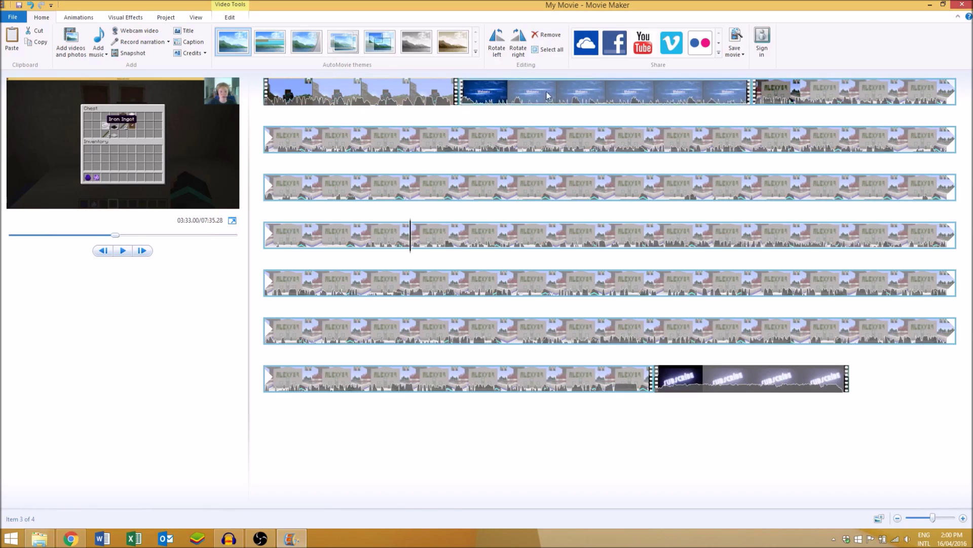
left_click(734, 54)
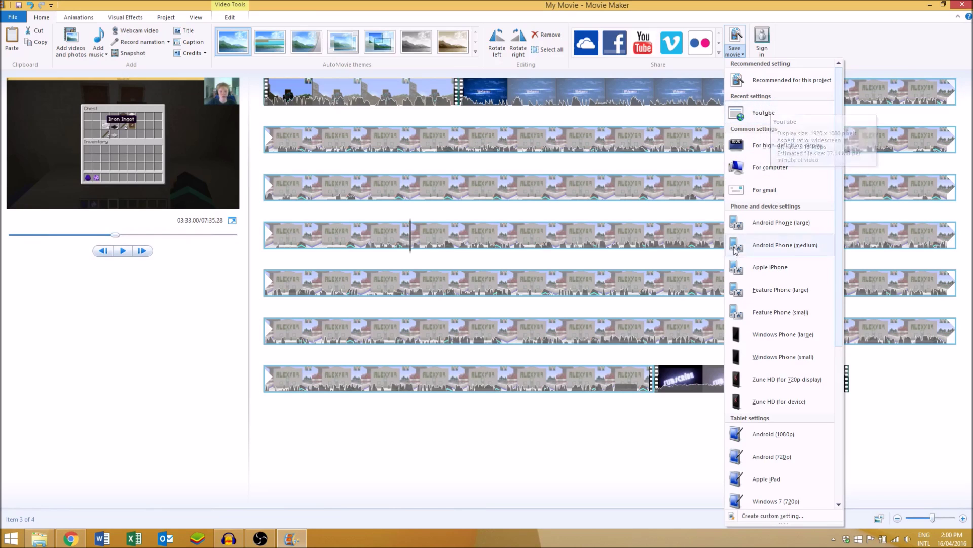
scroll(764, 312, "down", 2)
scroll(756, 358, "down", 2)
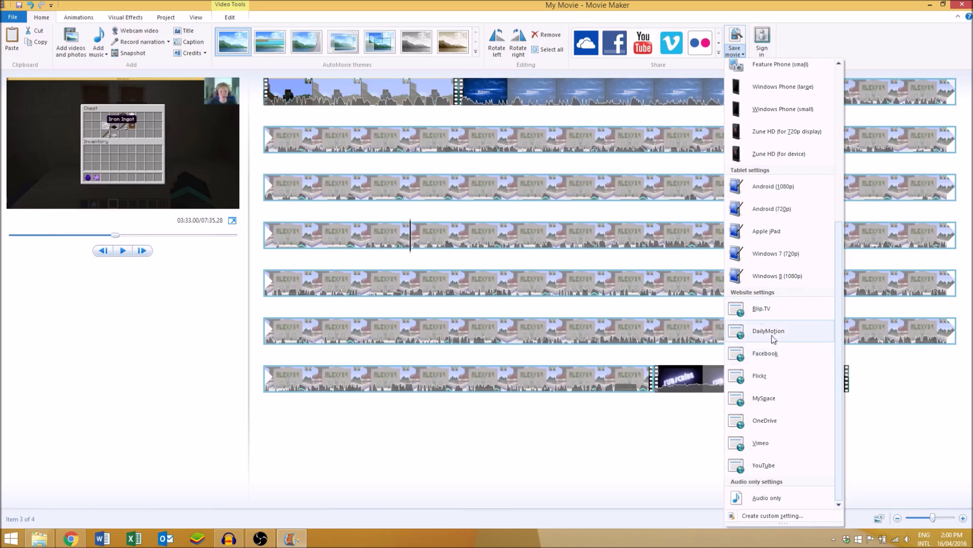
- Start a YouTube-setting save, browse to To Be Published Videos, then cancel without saving
left_click(777, 465)
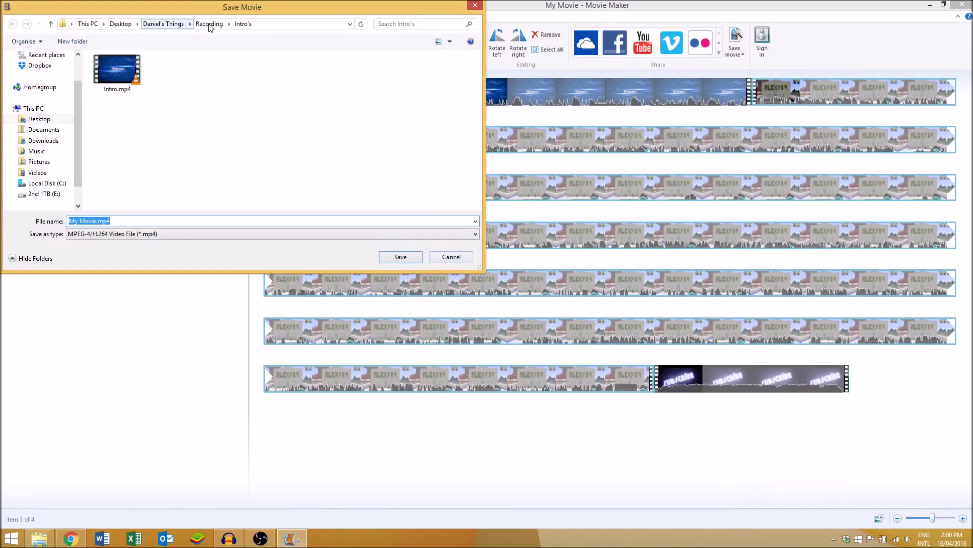
left_click(210, 24)
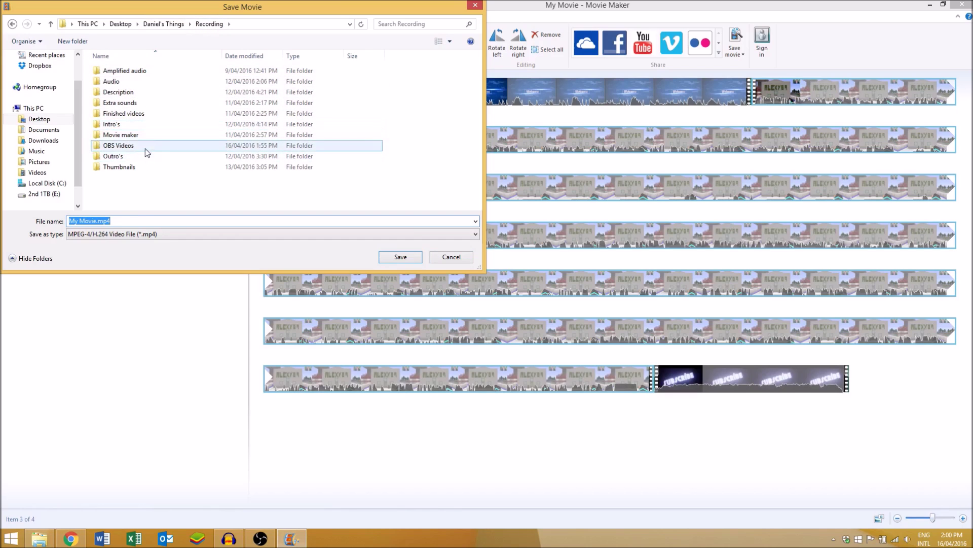
double_click(149, 116)
left_click(185, 90)
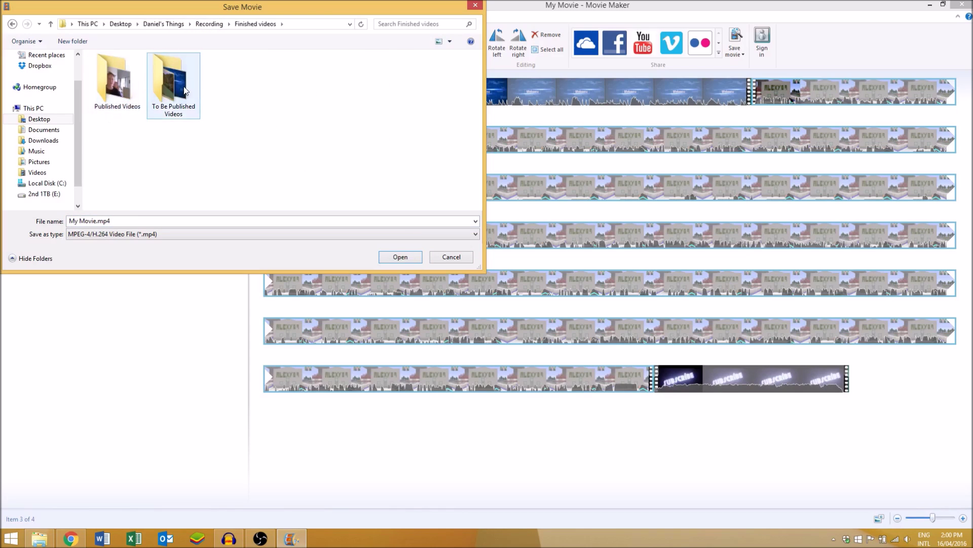
double_click(185, 90)
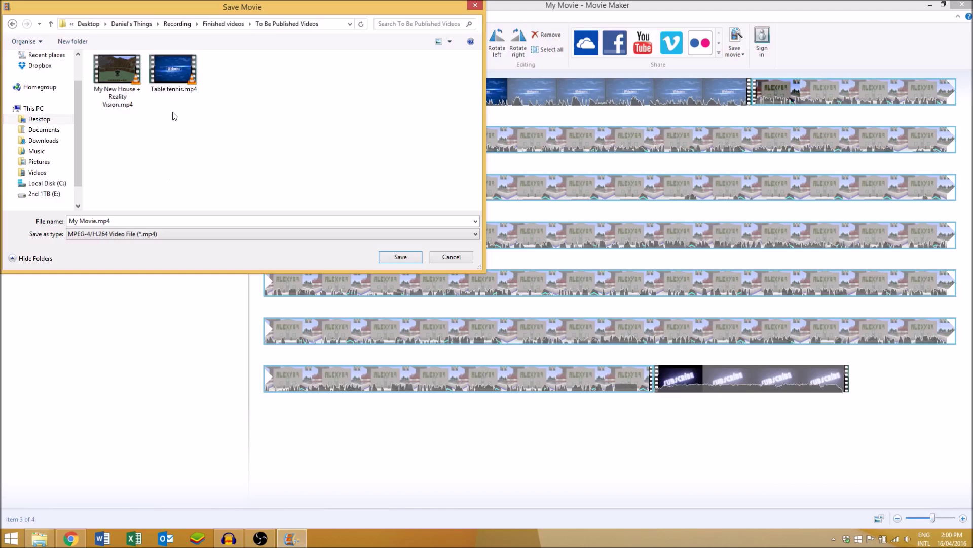
key("BackSpace")
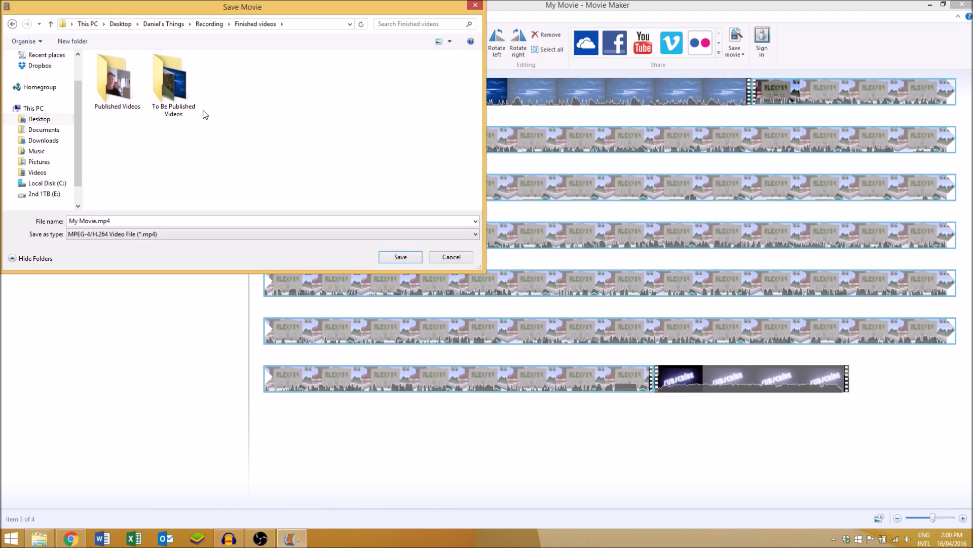
left_click(460, 260)
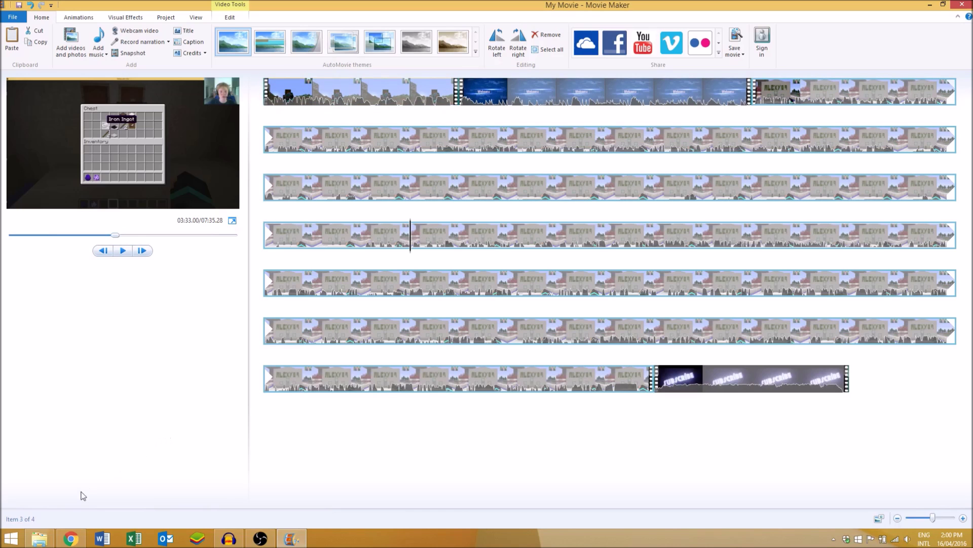
left_click(70, 538)
- View the RealPlayer tab, then return to Movie Maker and play and stop the first clip
left_click(73, 19)
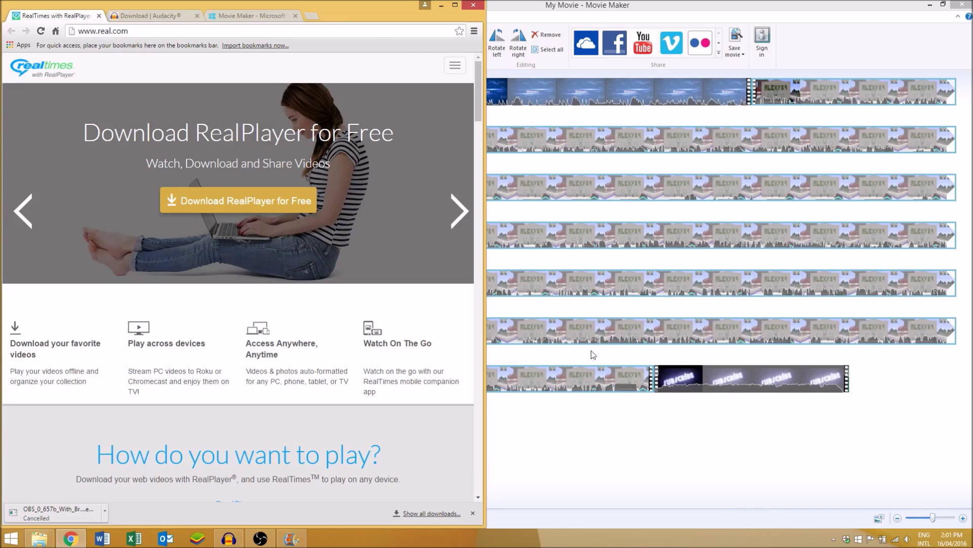
left_click(565, 400)
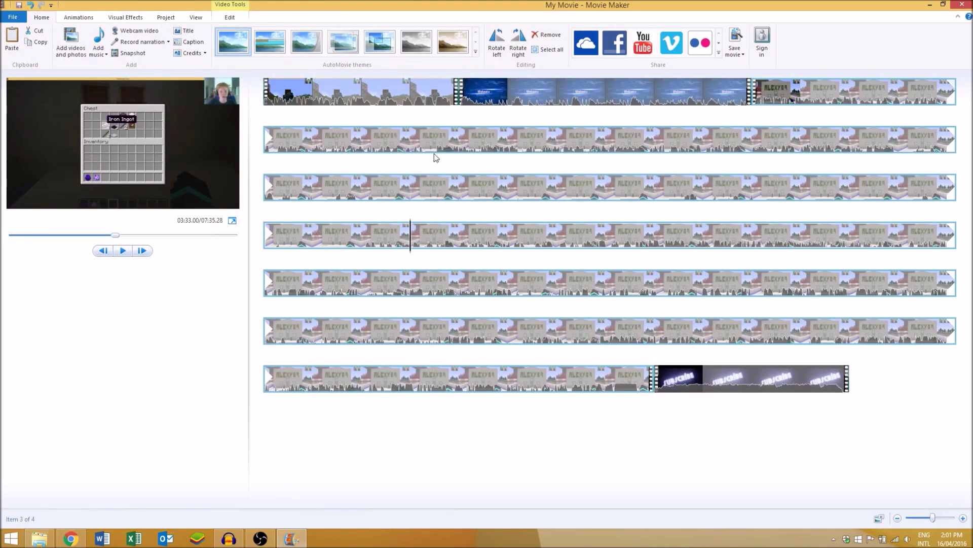
left_click(433, 101)
key("space")
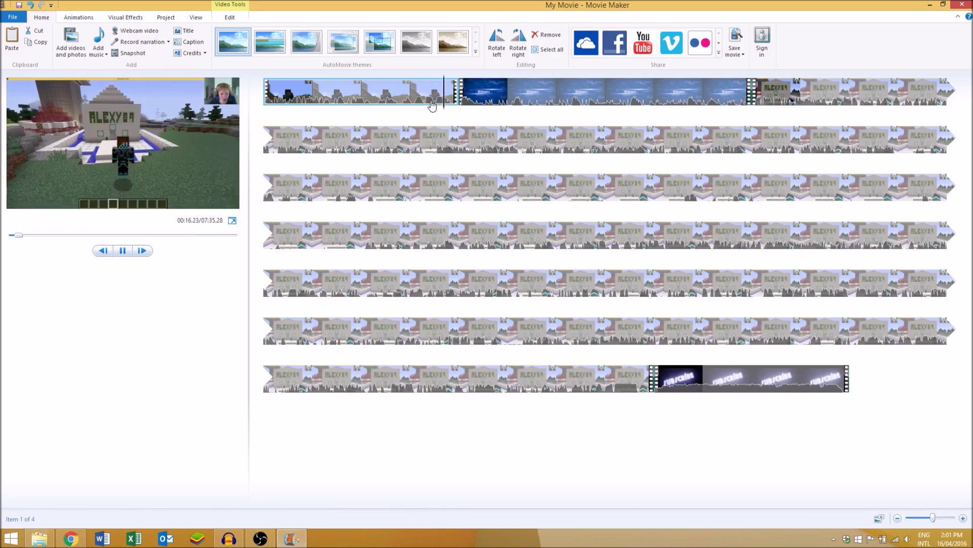
key("space")
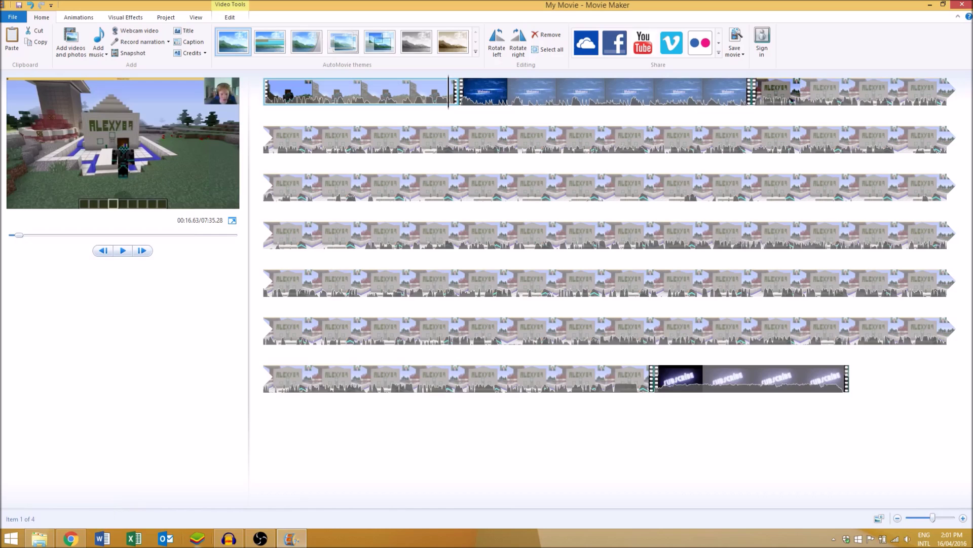
- Bring Audacity to the front and move its window to the top of the screen
left_click(228, 539)
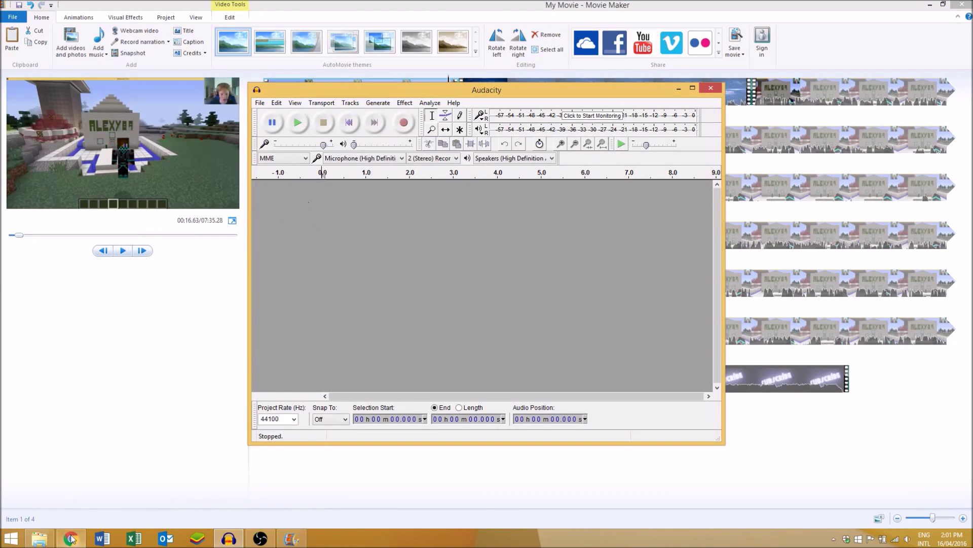
left_click(70, 538)
left_click(150, 15)
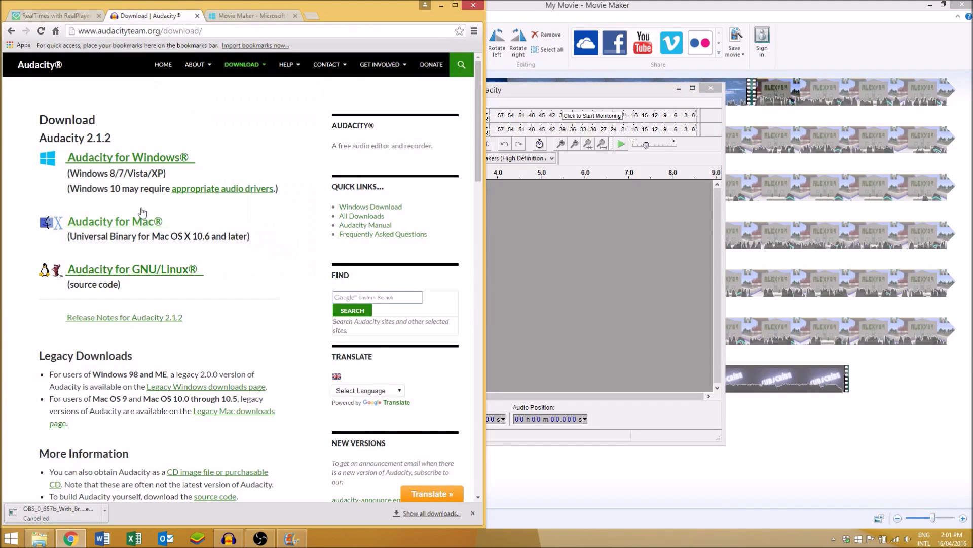
left_click(540, 145)
left_click_drag(502, 90, 585, 4)
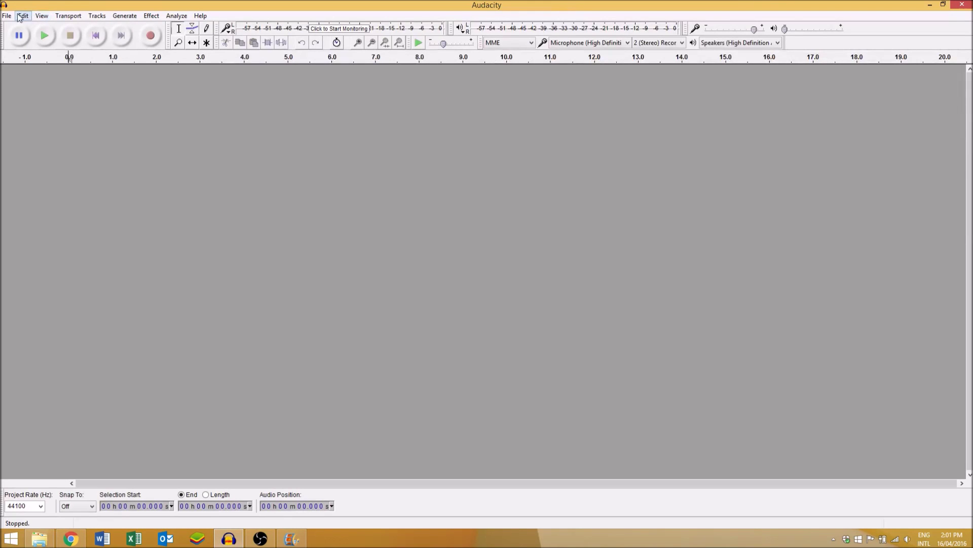
left_click(6, 15)
left_click(27, 38)
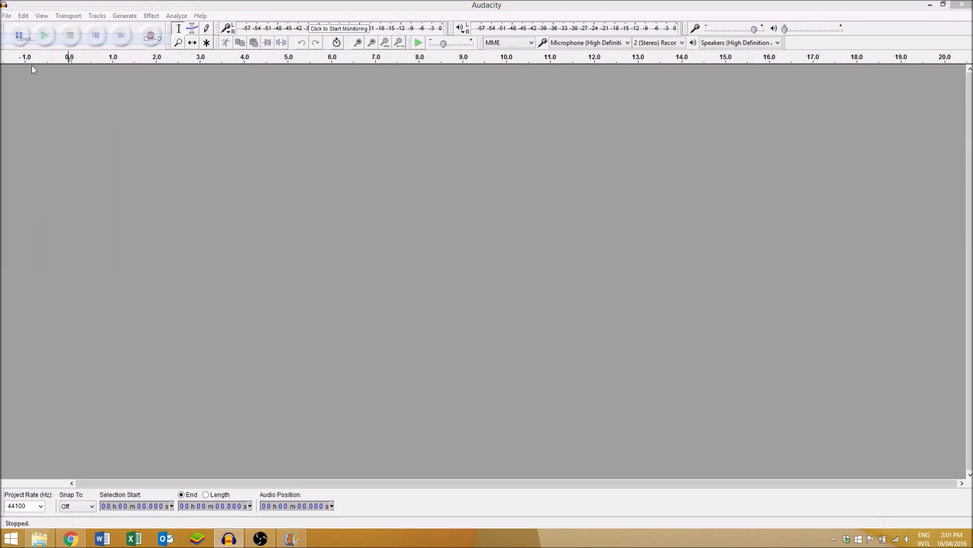
left_click(182, 45)
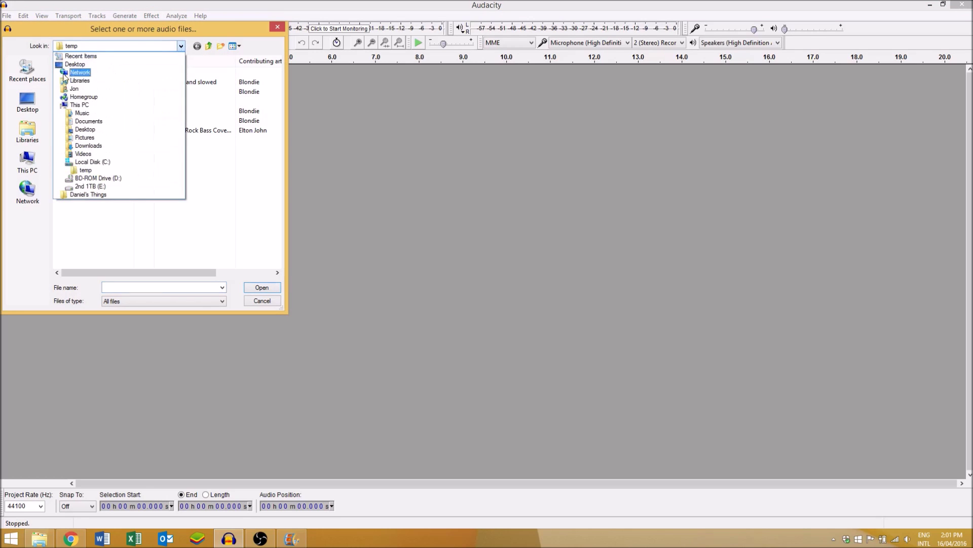
left_click(86, 130)
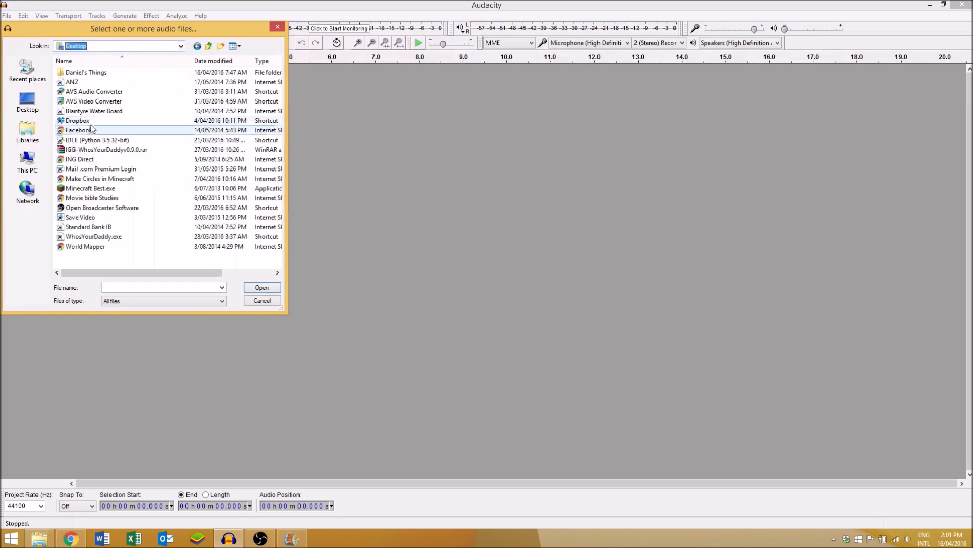
double_click(90, 72)
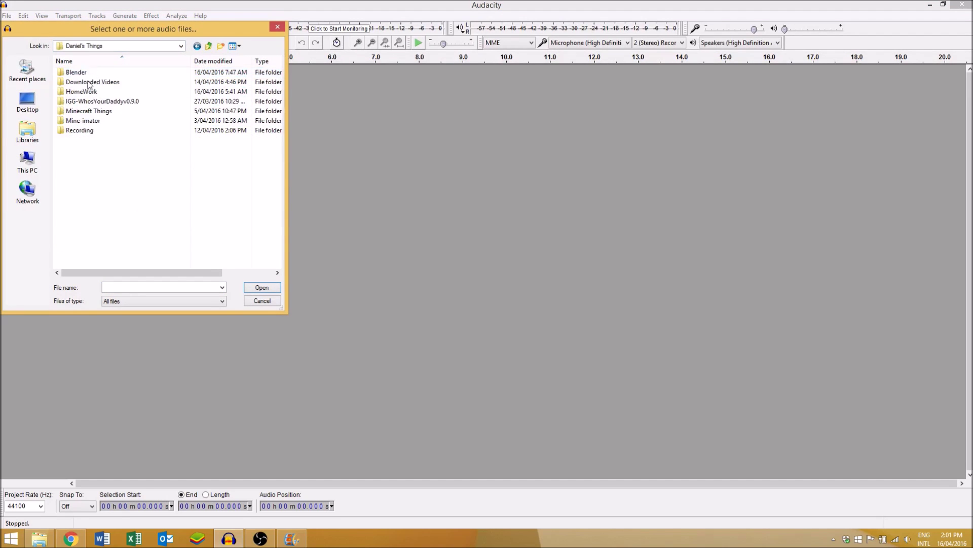
double_click(93, 131)
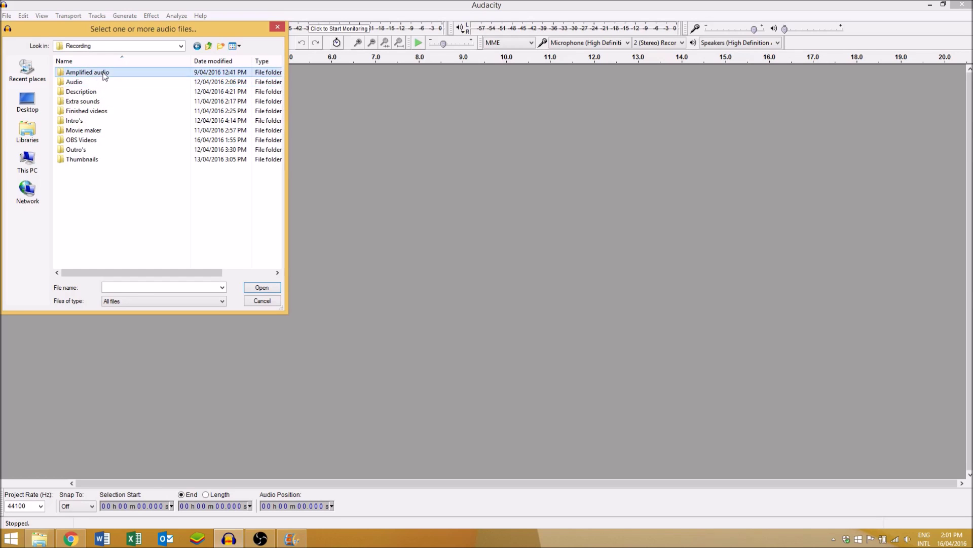
double_click(104, 74)
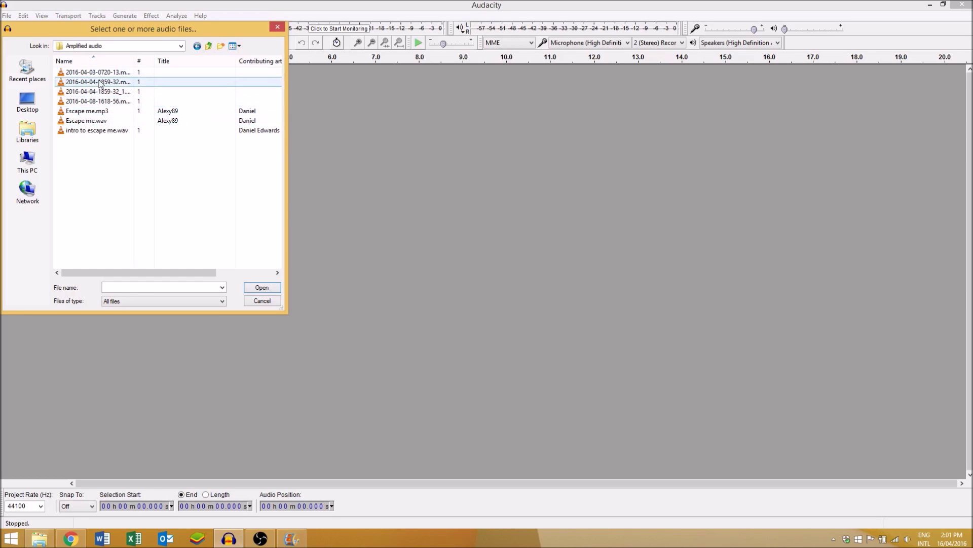
left_click(99, 83)
double_click(100, 83)
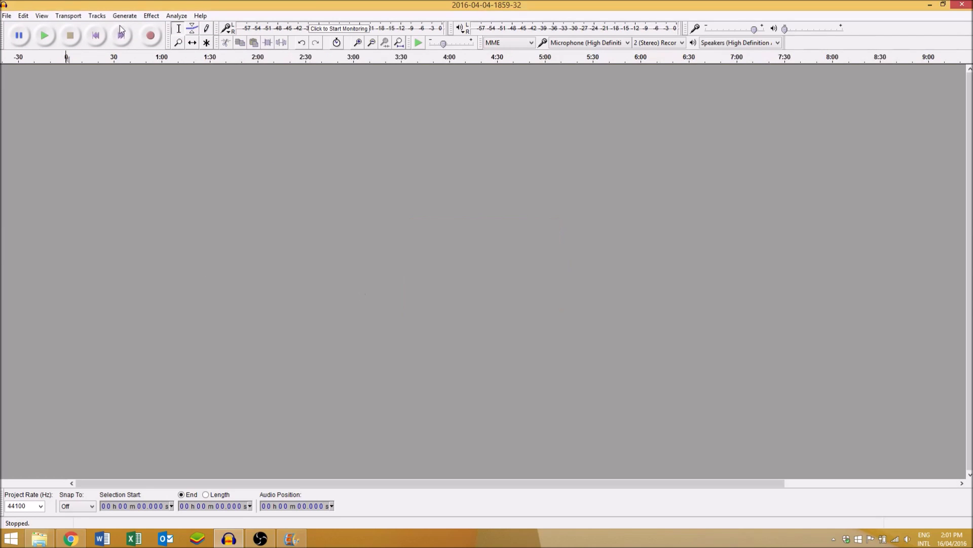
key("space")
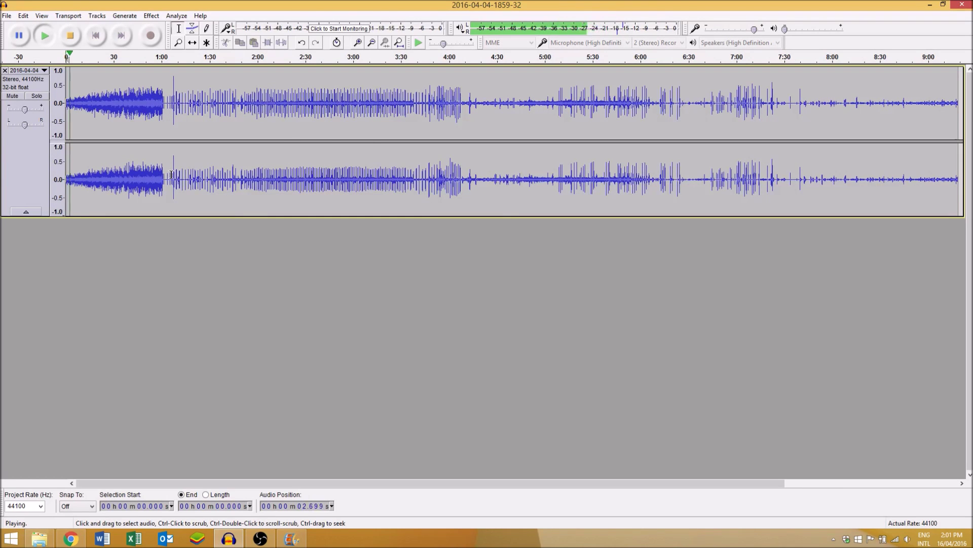
key("space")
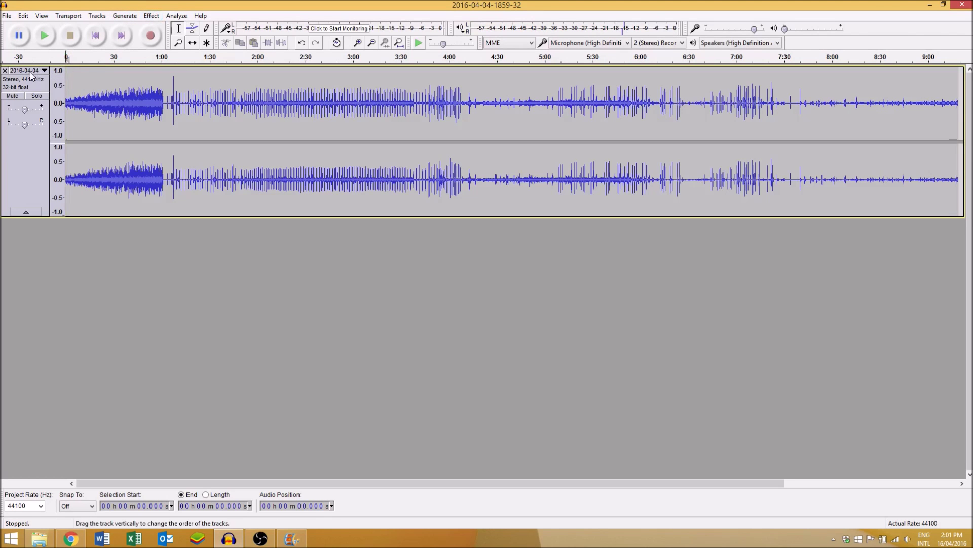
left_click(31, 134)
left_click(150, 16)
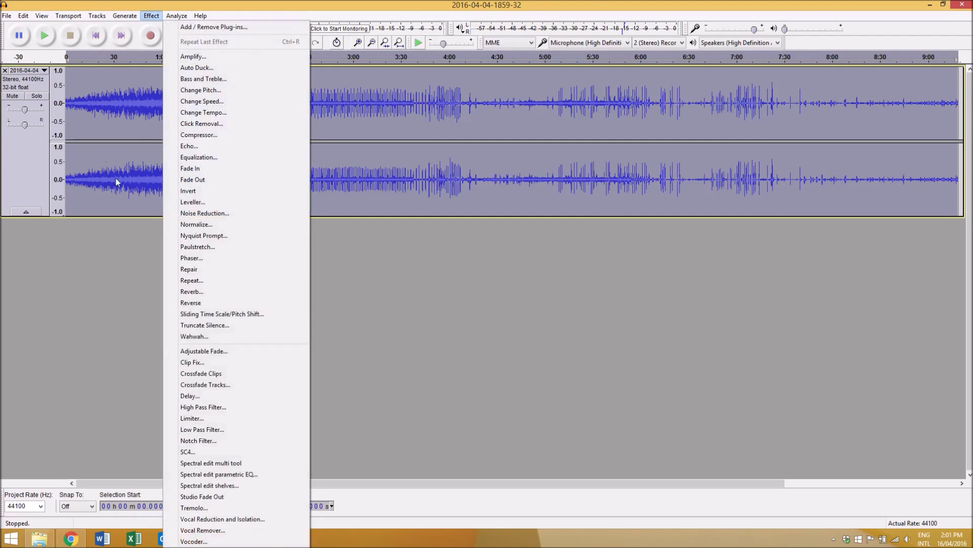
left_click(187, 61)
left_click(523, 268)
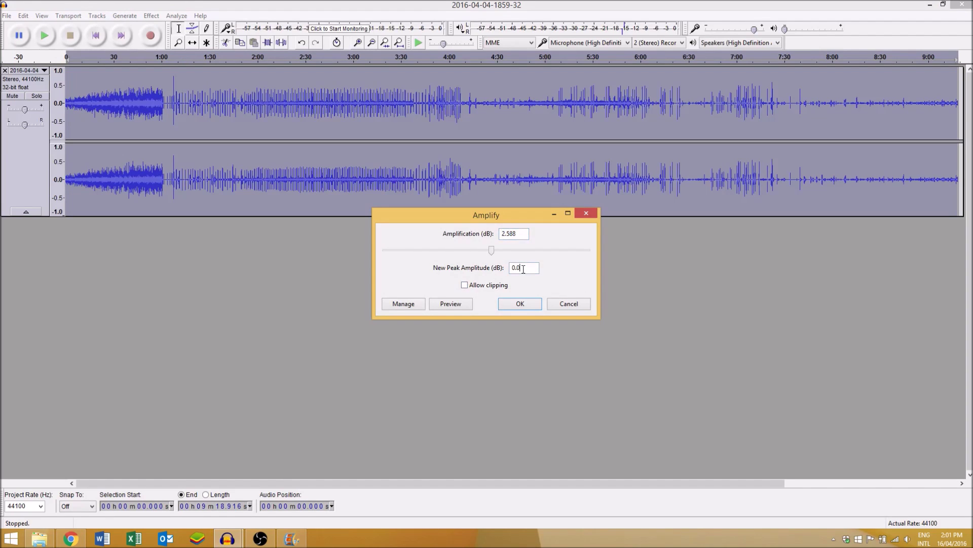
key("BackSpace")
key("BackSpace")
left_click(523, 303)
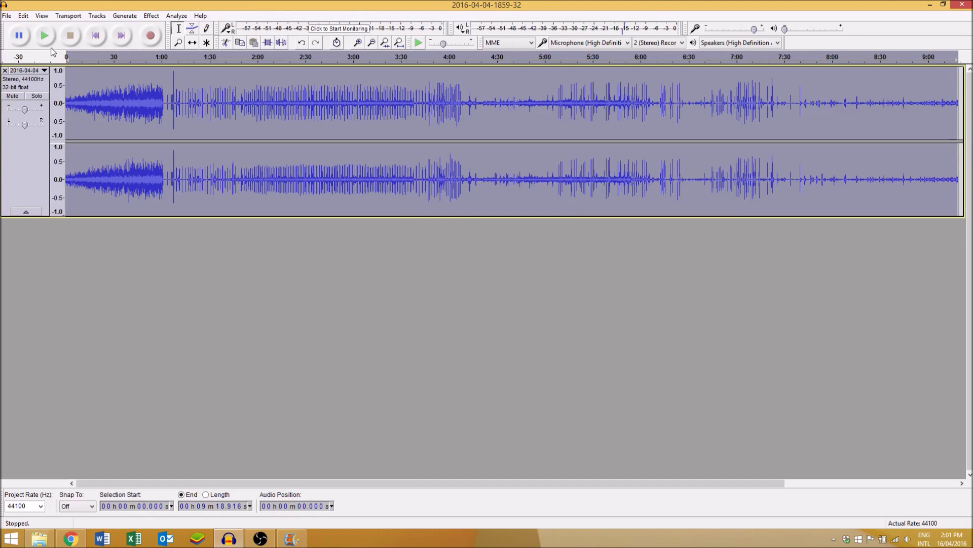
left_click(45, 35)
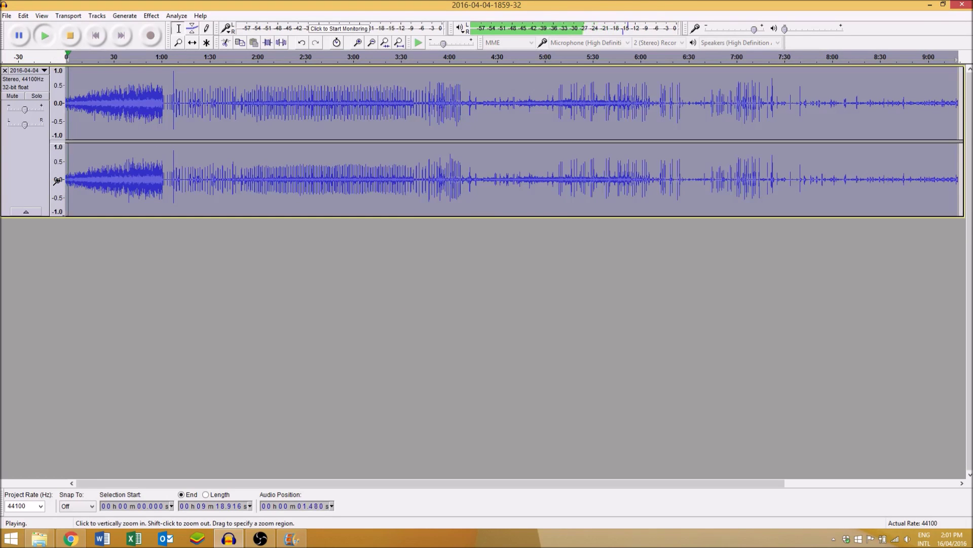
left_click(67, 38)
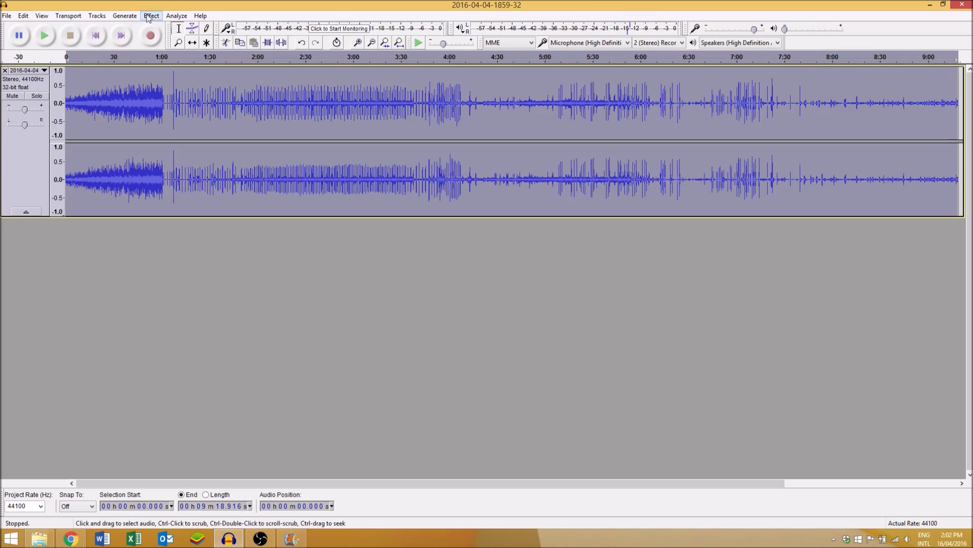
- Open and dismiss the MP3 export window, then quit Audacity without saving changes
left_click(5, 15)
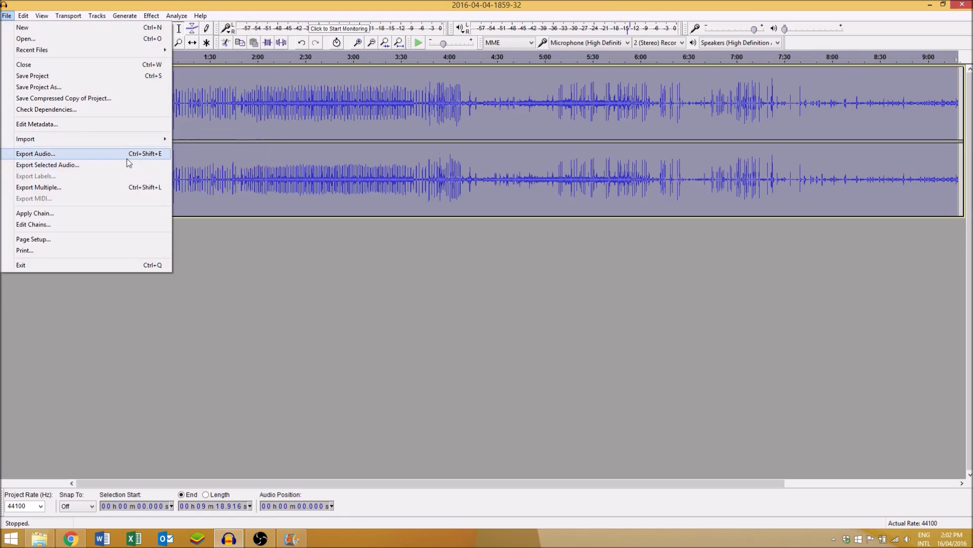
left_click(158, 155)
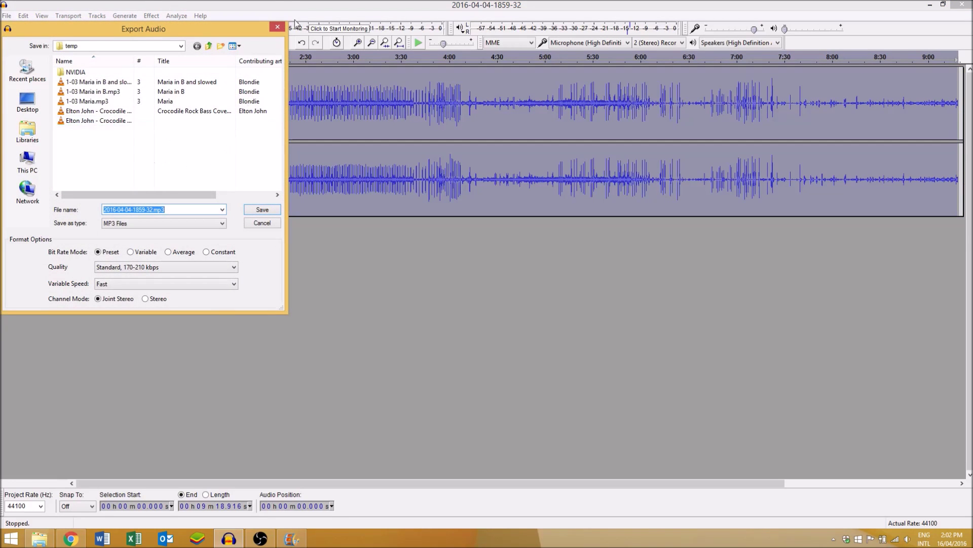
left_click(276, 31)
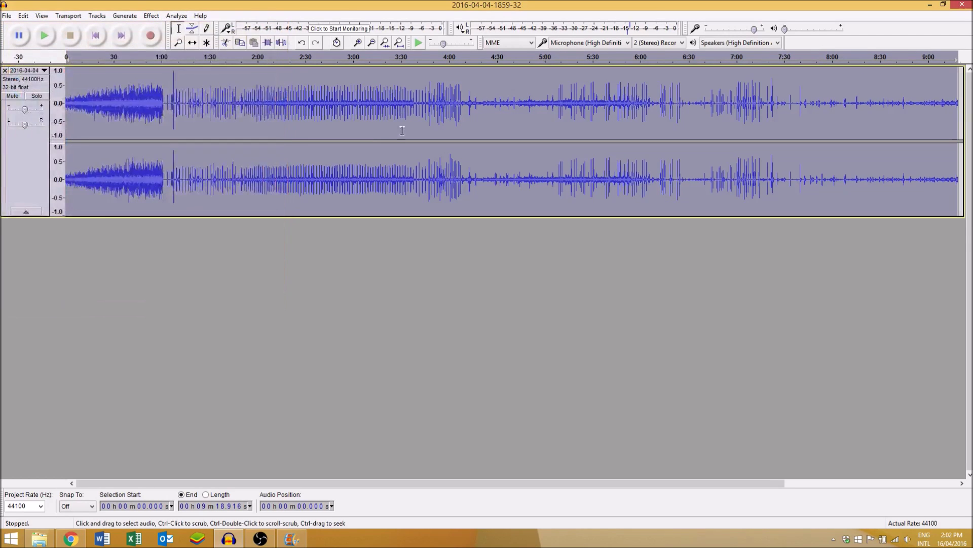
left_click(960, 6)
left_click(513, 268)
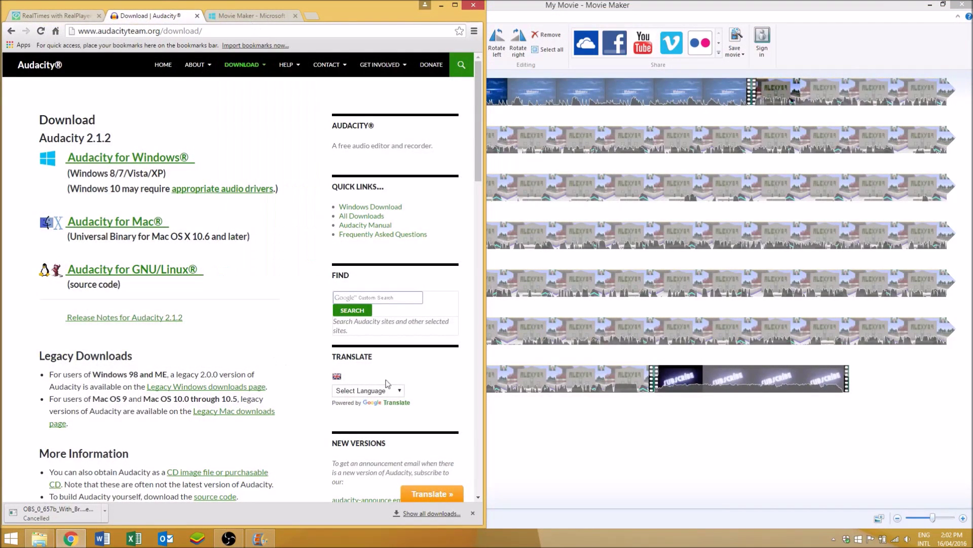
- Add Escape me.wav from Desktop > Daniel's Things > Recording > Amplified audio as music
left_click(713, 413)
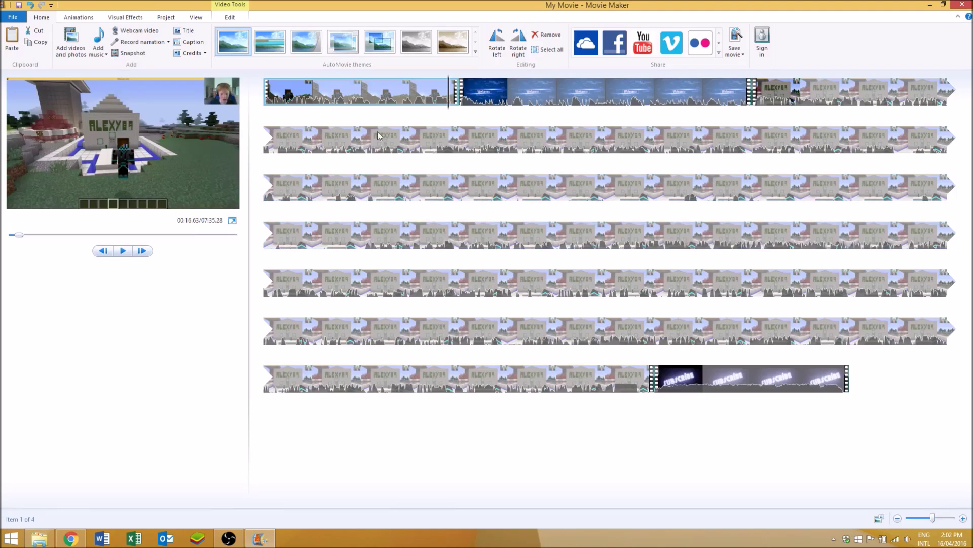
left_click(72, 37)
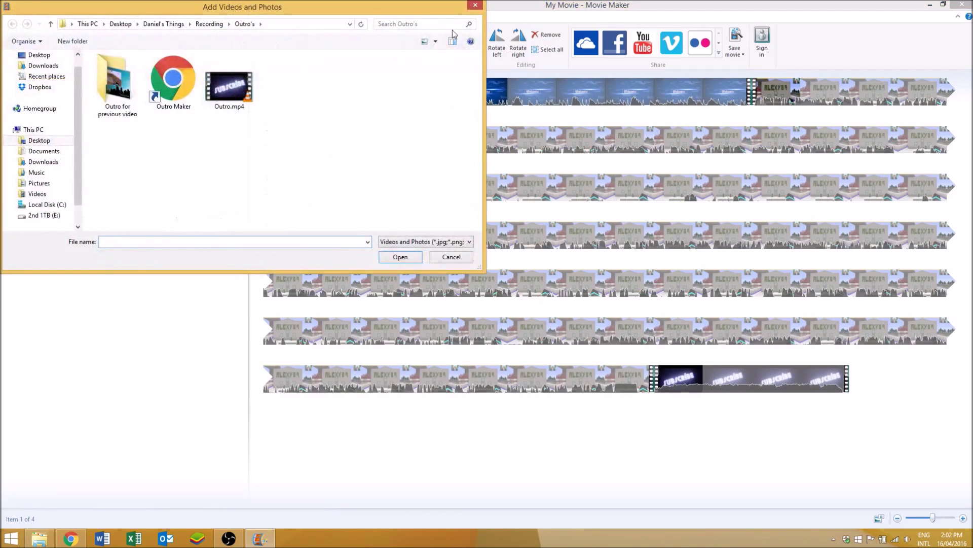
left_click(476, 6)
left_click(99, 35)
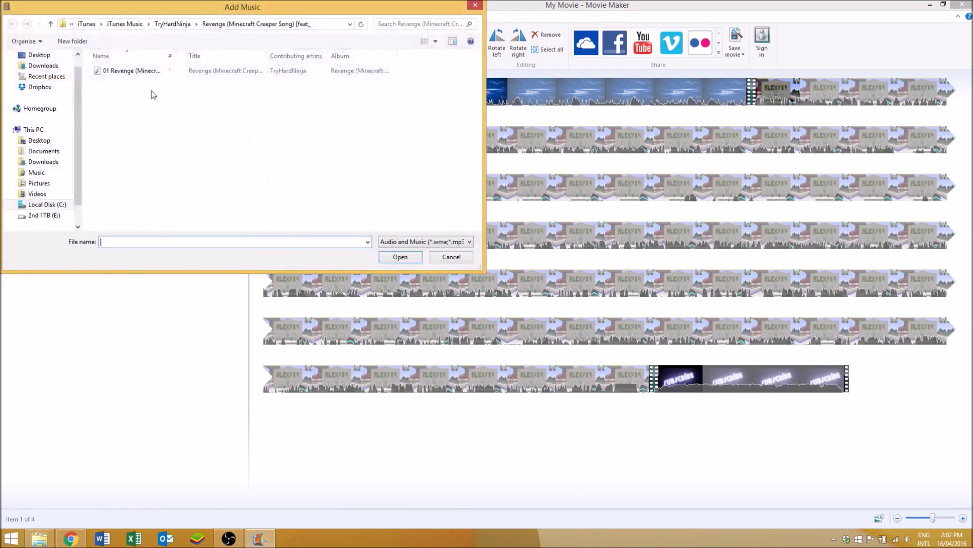
left_click(115, 25)
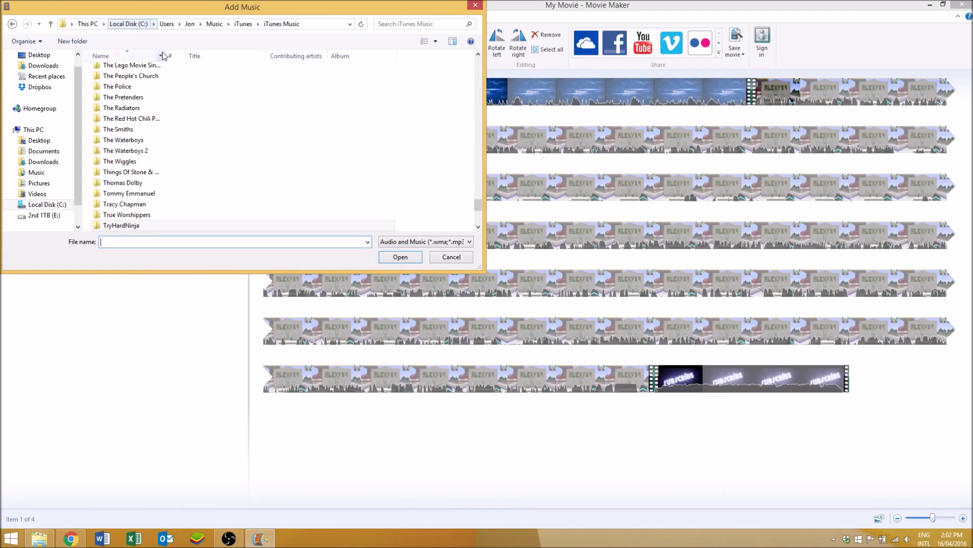
left_click(39, 140)
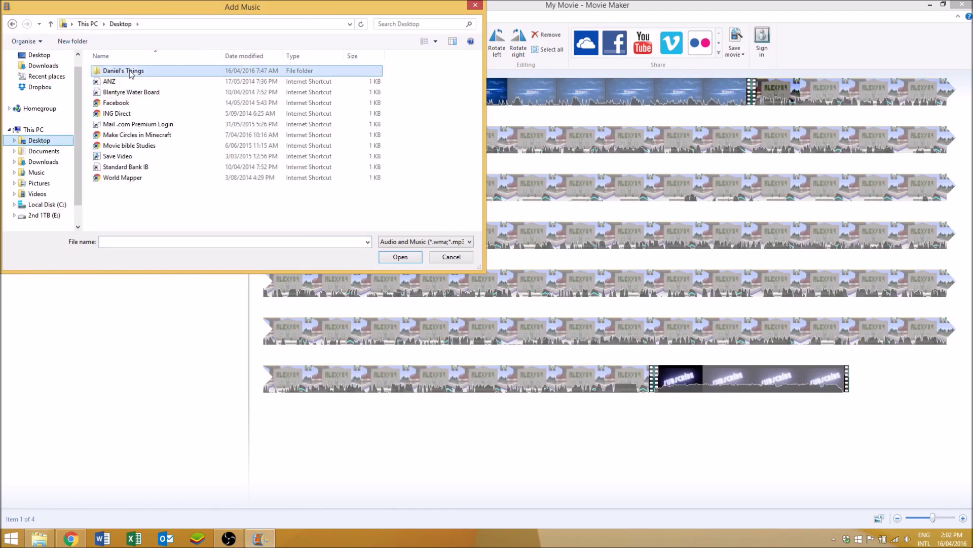
double_click(152, 70)
double_click(130, 135)
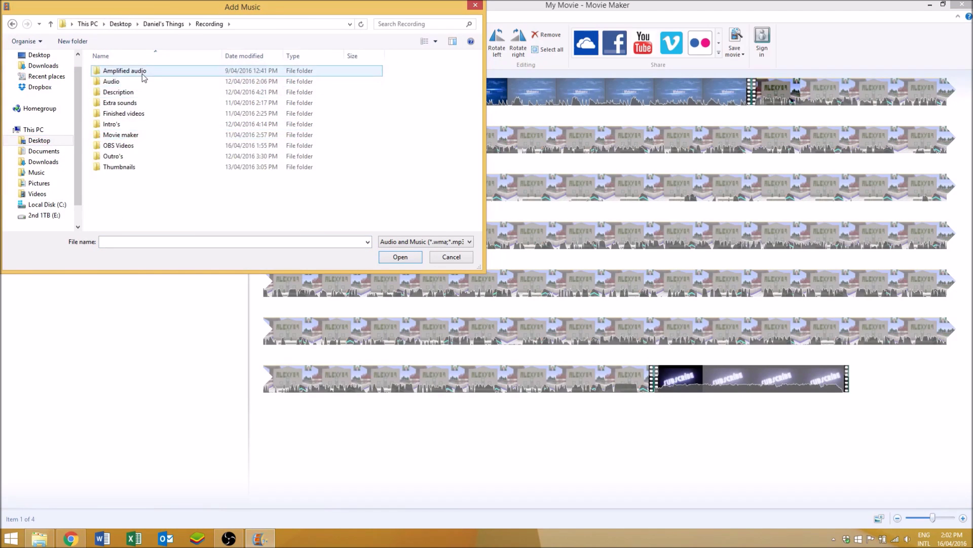
double_click(137, 71)
mouse_move(129, 135)
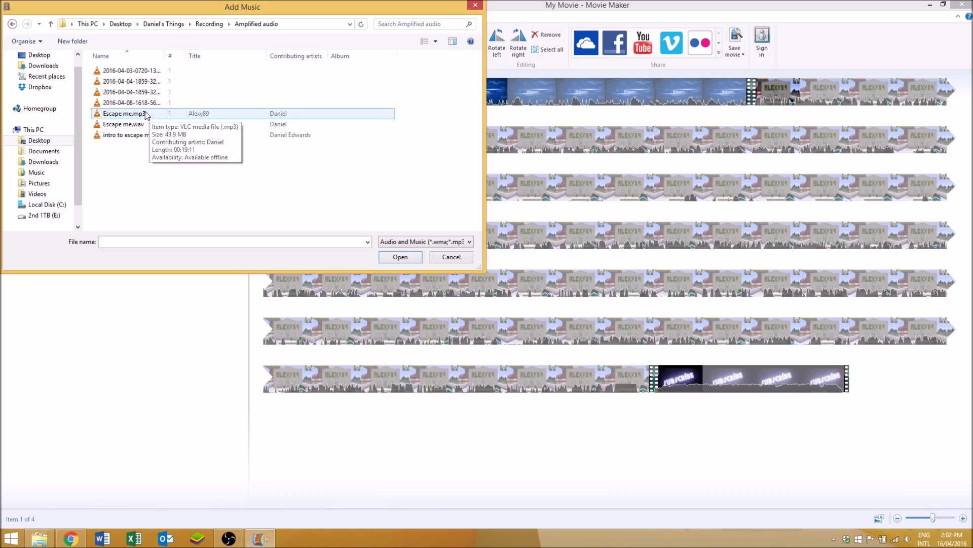
double_click(116, 126)
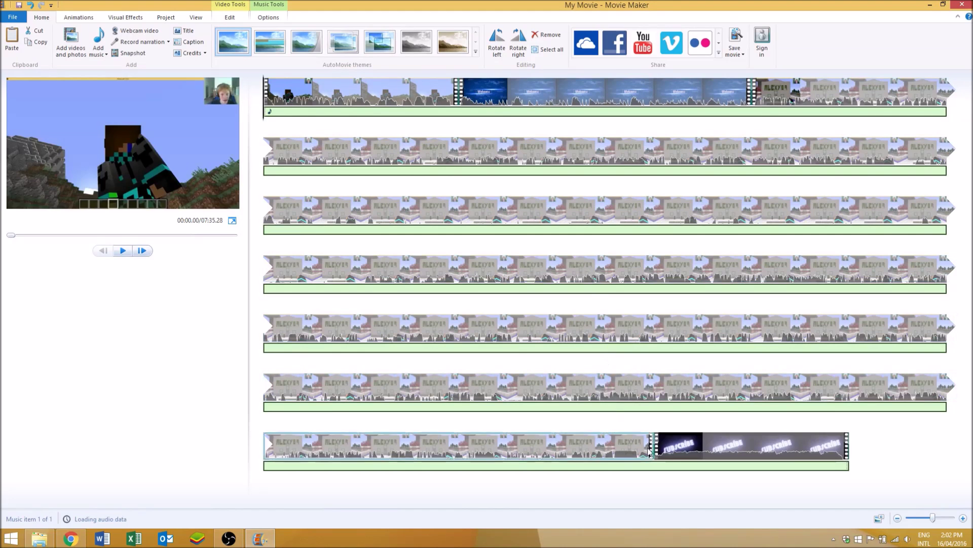
- Preview the movie with the new music, then stop and select the first clip
key("space")
right_click(266, 141)
key("Escape")
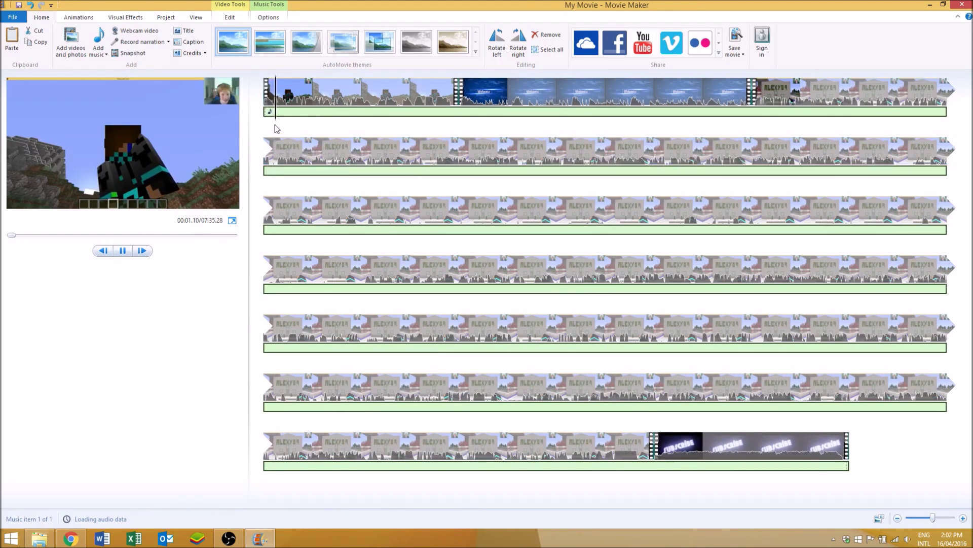
left_click(283, 91)
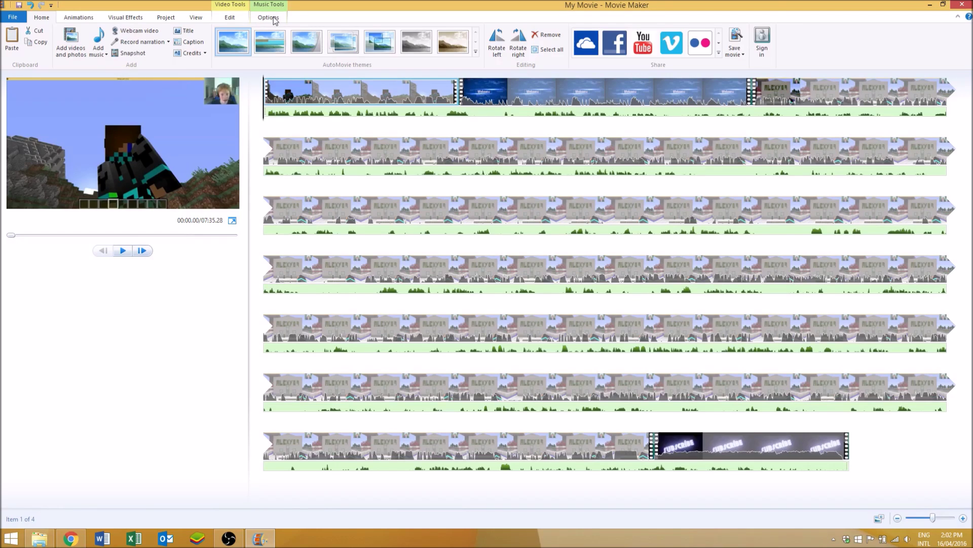
- Drag the video clips' Video volume slider down to zero
left_click(270, 19)
left_click(229, 17)
left_click(11, 42)
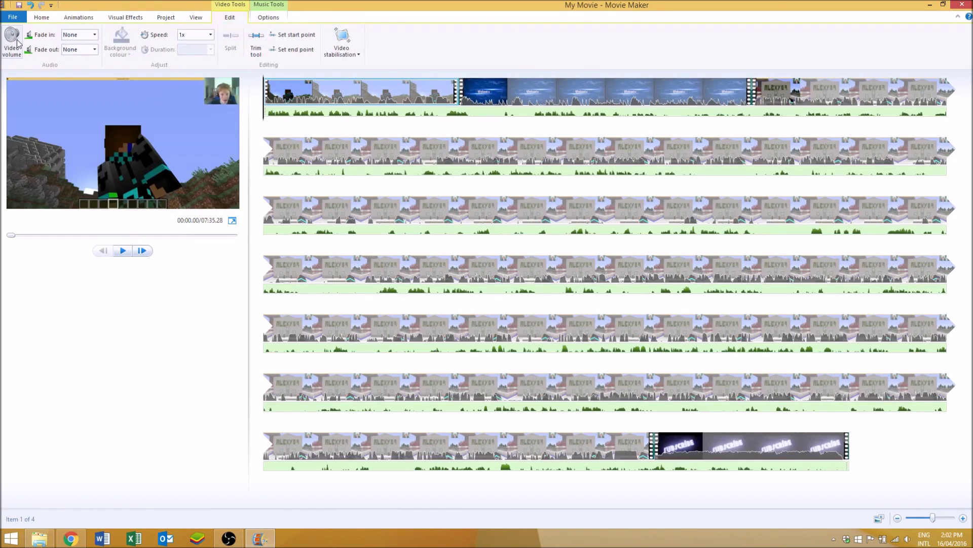
left_click_drag(30, 69, 18, 69)
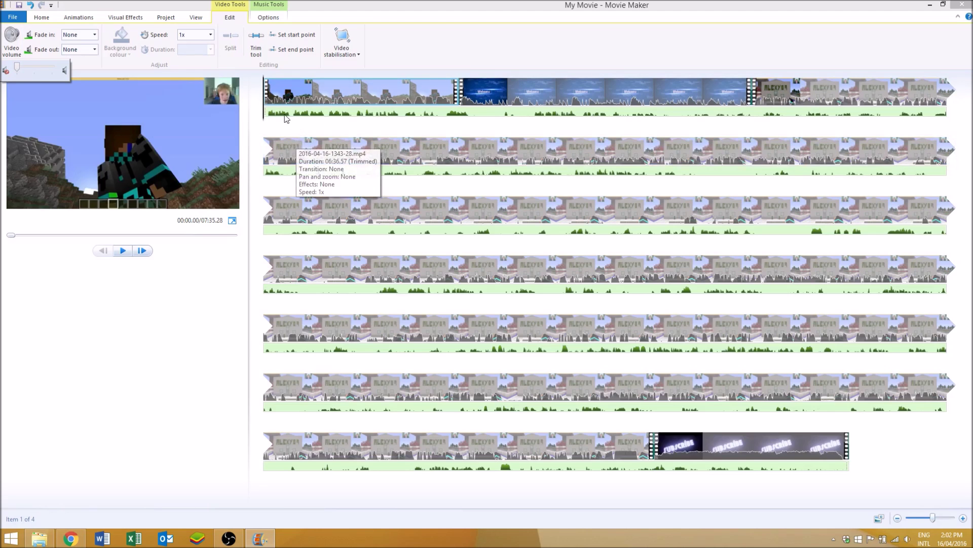
left_click(278, 105)
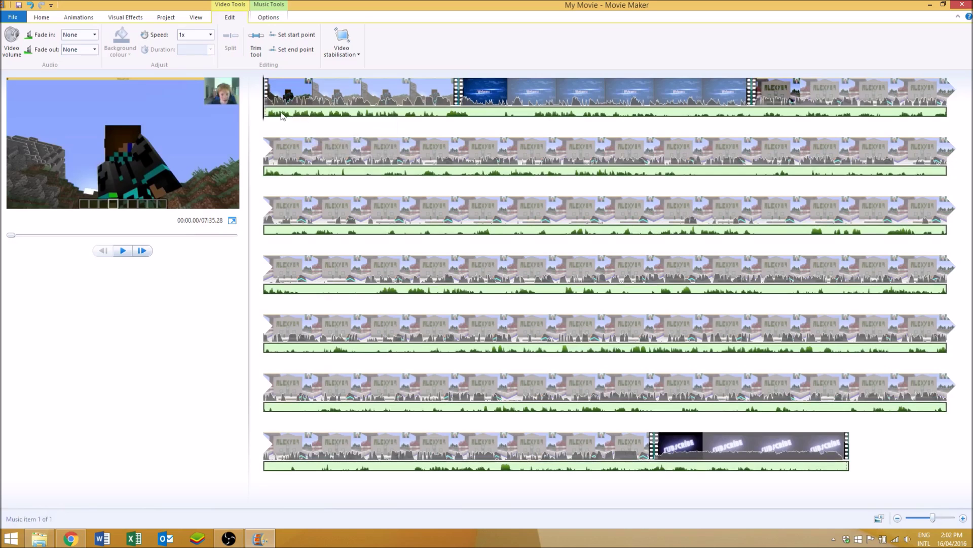
- Select the Escape me music track, adjust Music volume, and play the movie
left_click(294, 115)
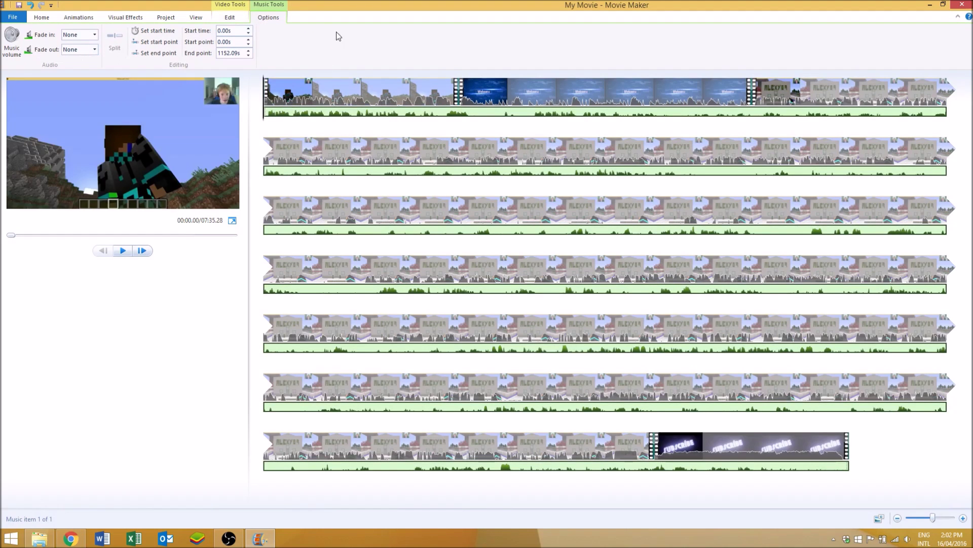
left_click(12, 42)
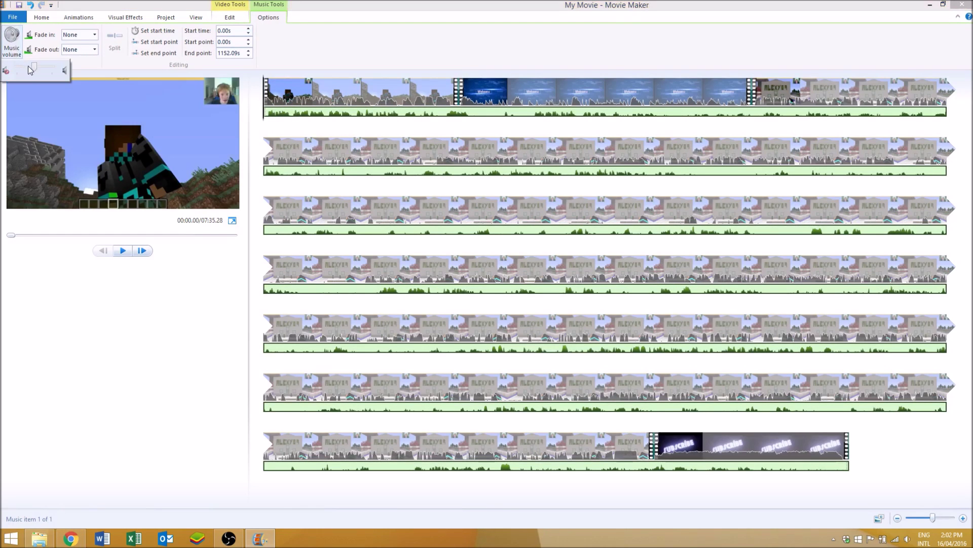
left_click(123, 251)
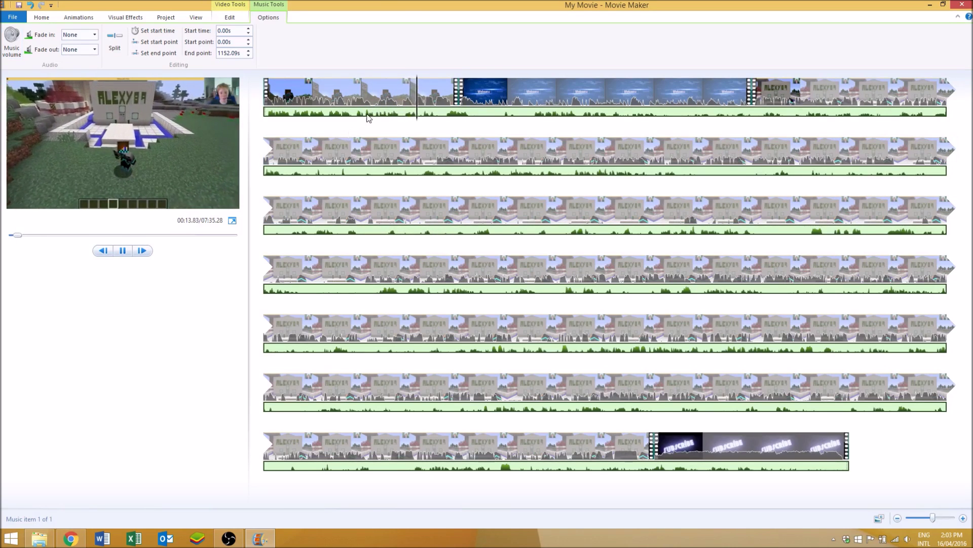
- Stop the preview, delete the Escape me music track, and close the Save movie presets unsaved
left_click(417, 153)
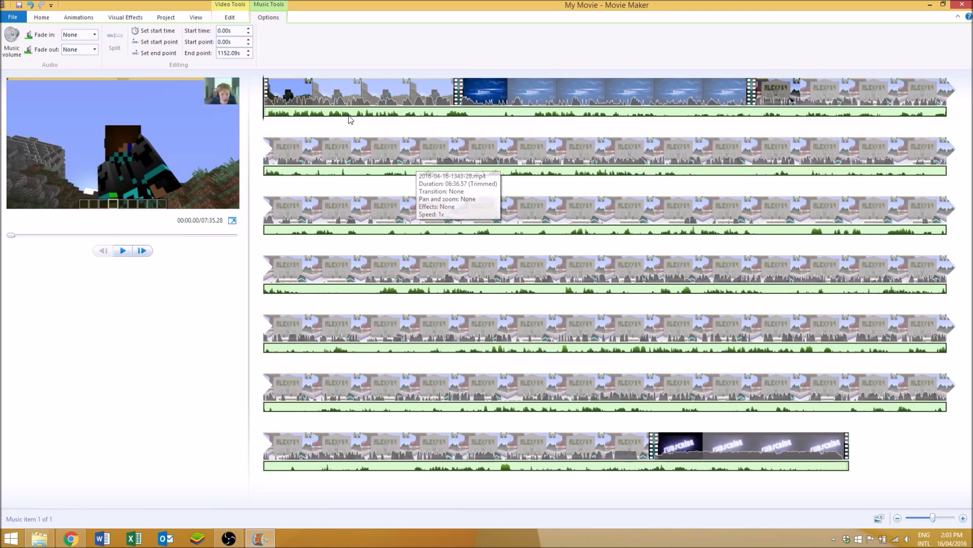
key("Delete")
key("alt+Tab")
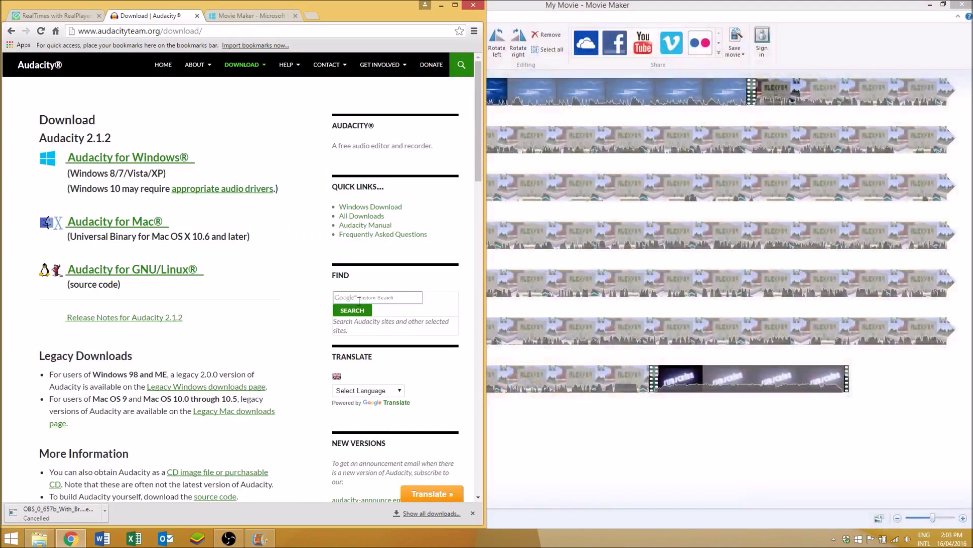
left_click(724, 354)
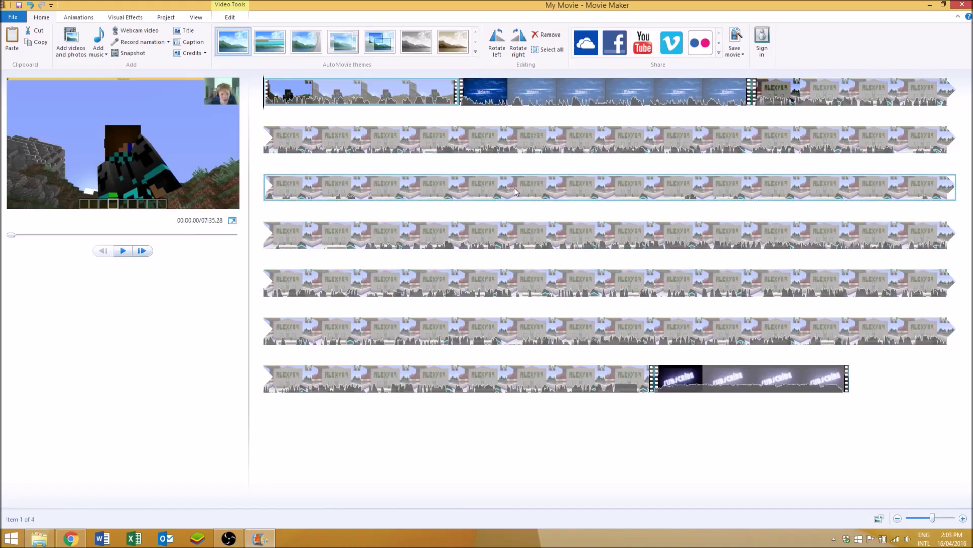
left_click(737, 50)
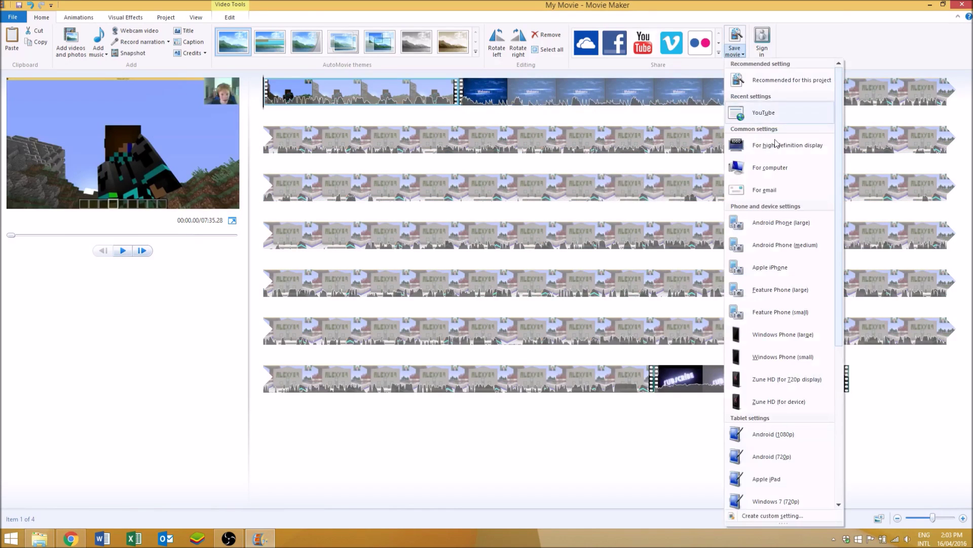
left_click(320, 502)
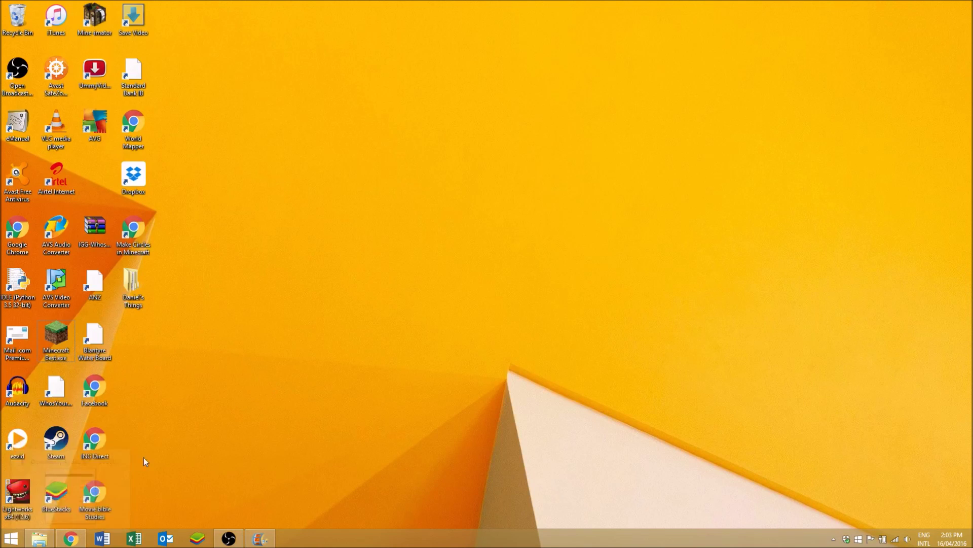
left_click(5, 539)
type("paint")
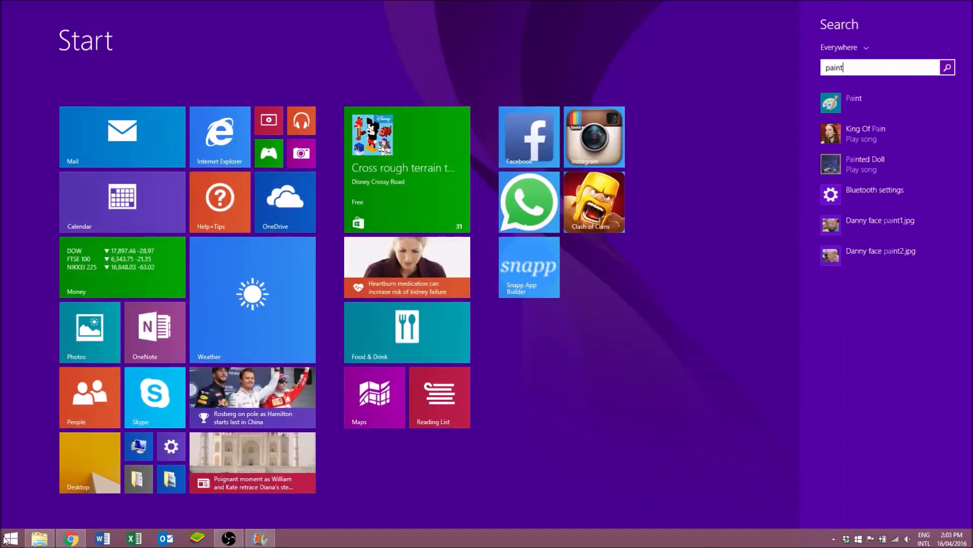
key("Return")
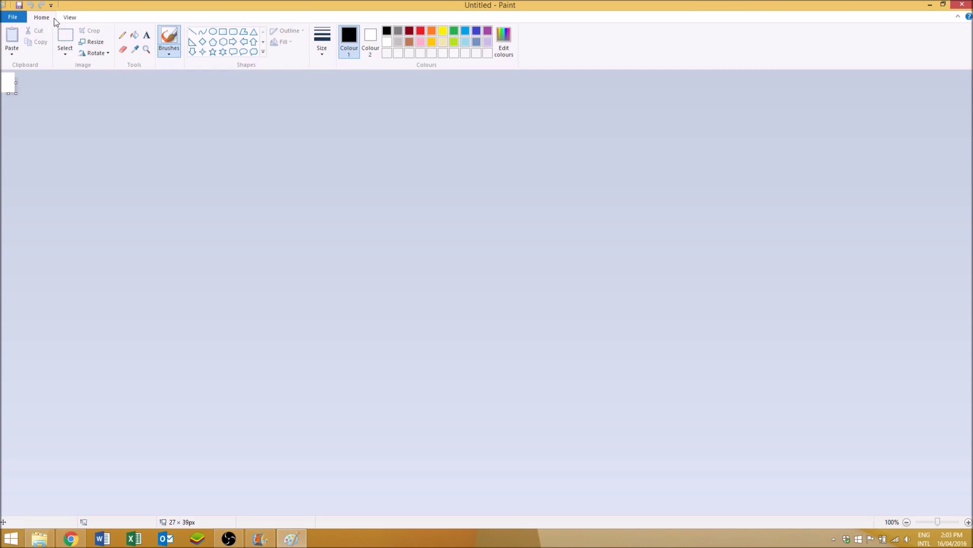
left_click(147, 35)
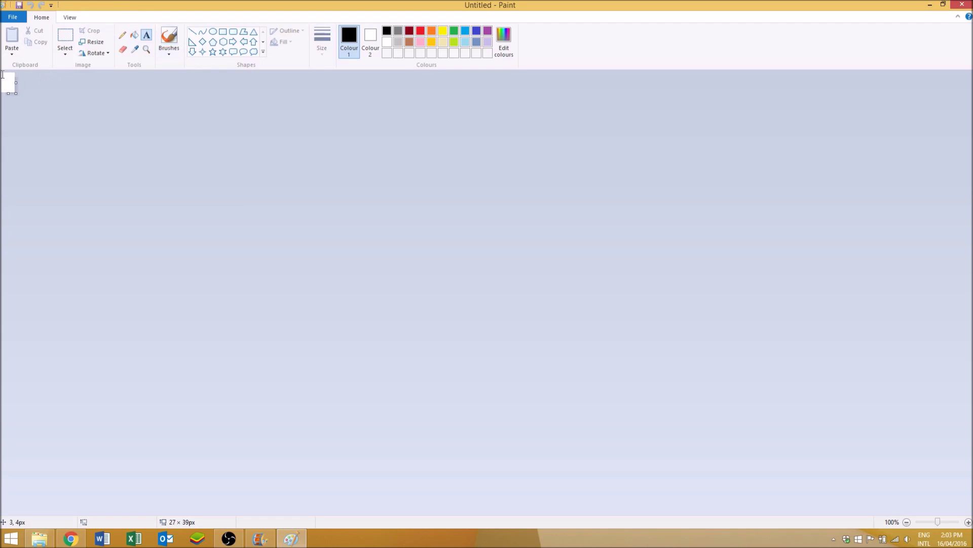
type("H")
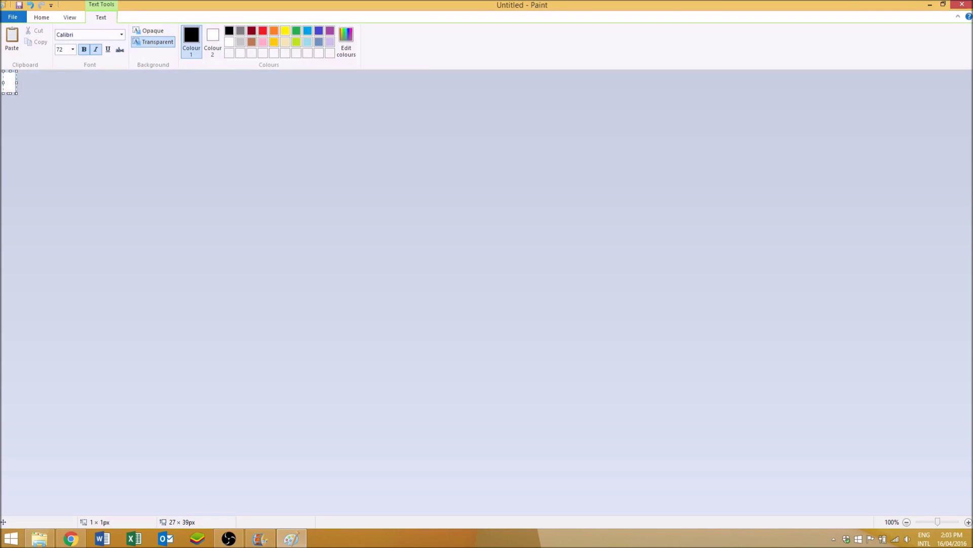
key("alt+F4")
left_click(510, 272)
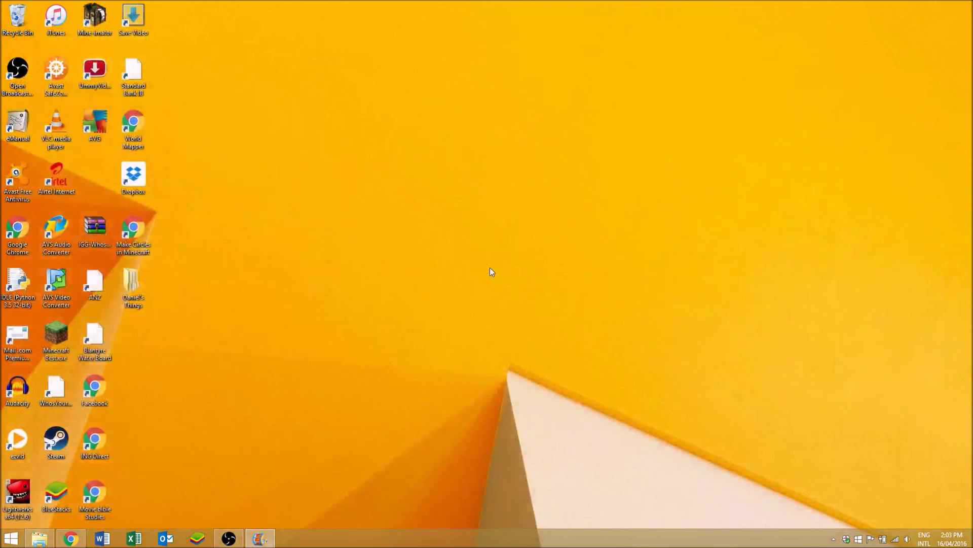